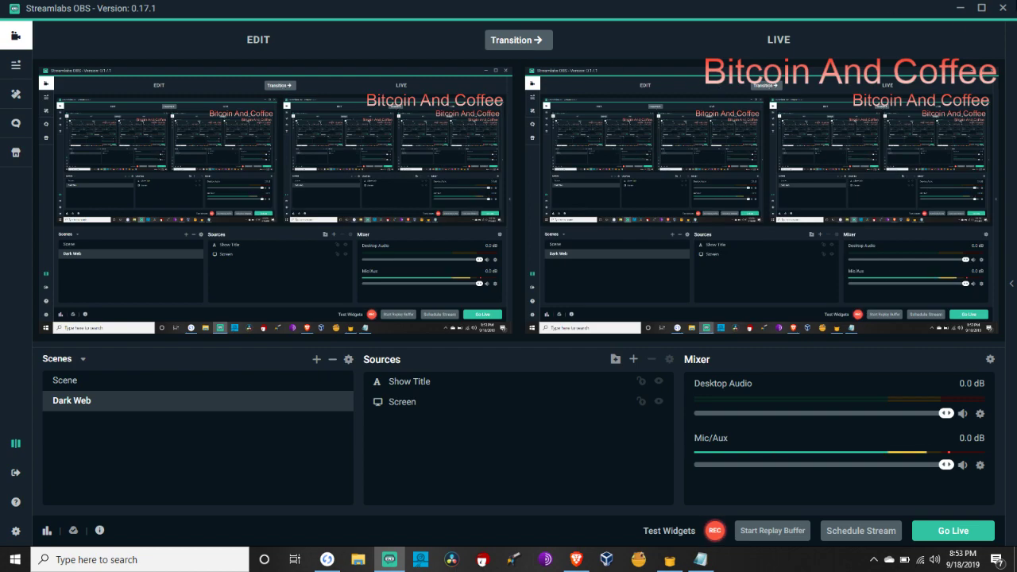
# - Switch to the Brave browser and examine the bitcoin address's summary and full transaction list on blockchain.com
pyautogui.click(960, 9)
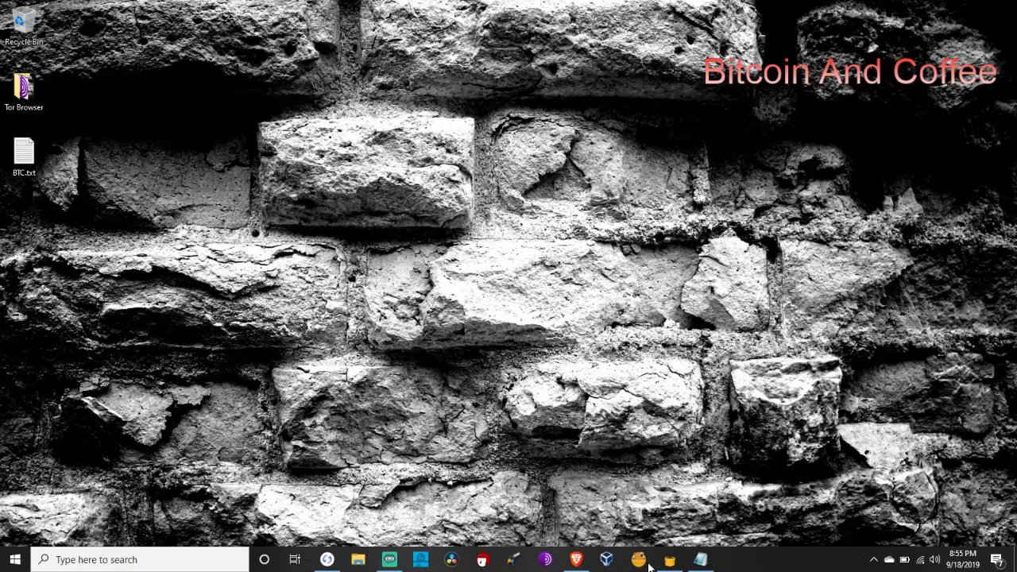
pyautogui.click(576, 561)
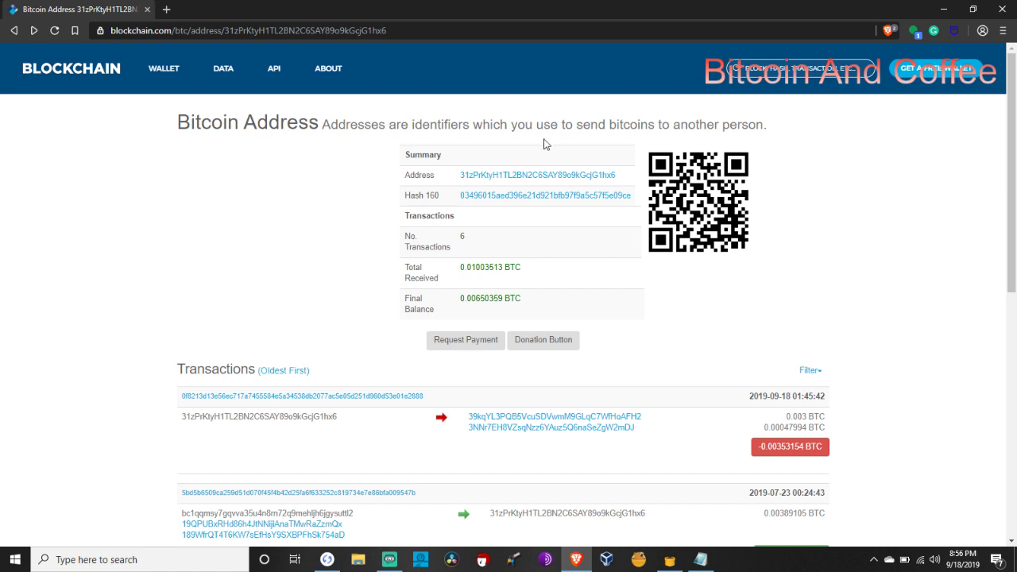
pyautogui.moveTo(1013, 128); pyautogui.dragTo(1014, 310)
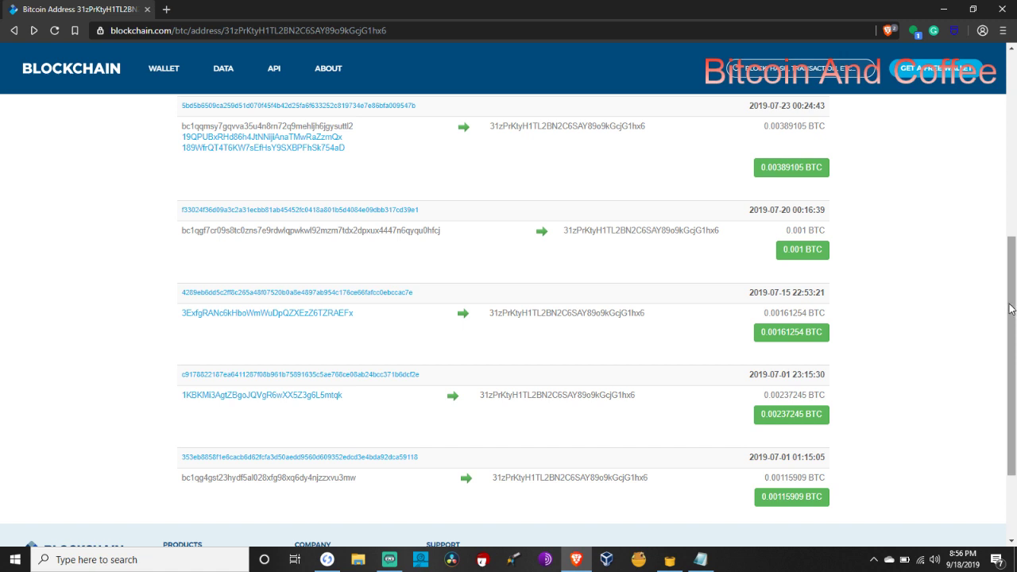
pyautogui.moveTo(1015, 309); pyautogui.dragTo(1015, 141)
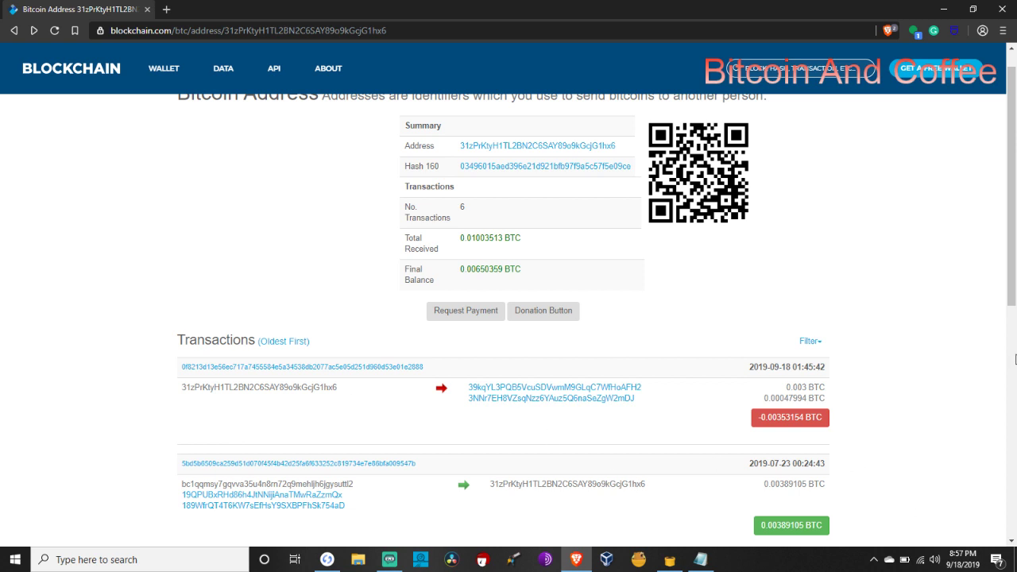
pyautogui.moveTo(1015, 307); pyautogui.dragTo(1016, 226)
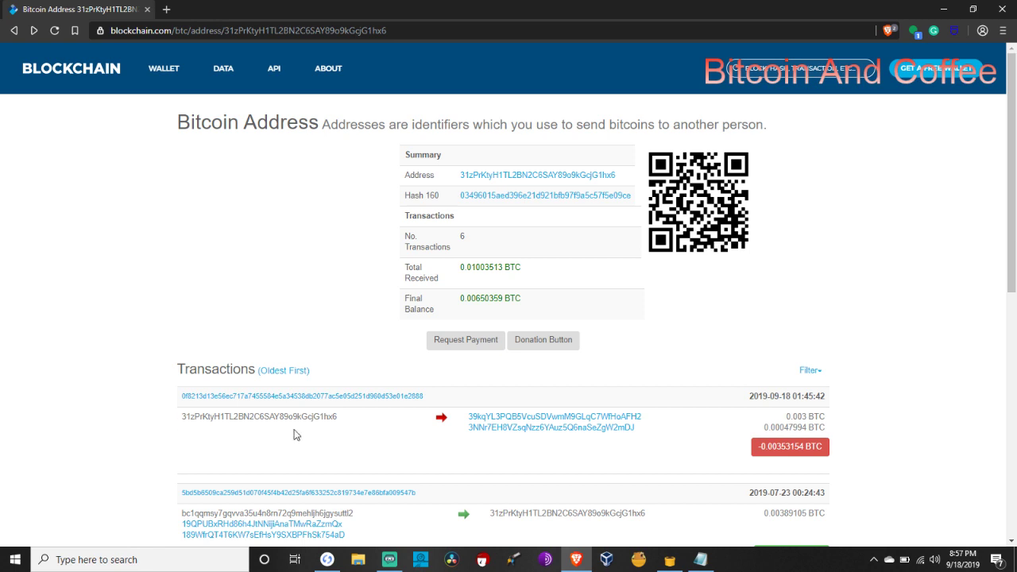
# - Trace the address's latest outgoing payment to its first recipient and on to that recipient's second payout address
pyautogui.click(548, 421)
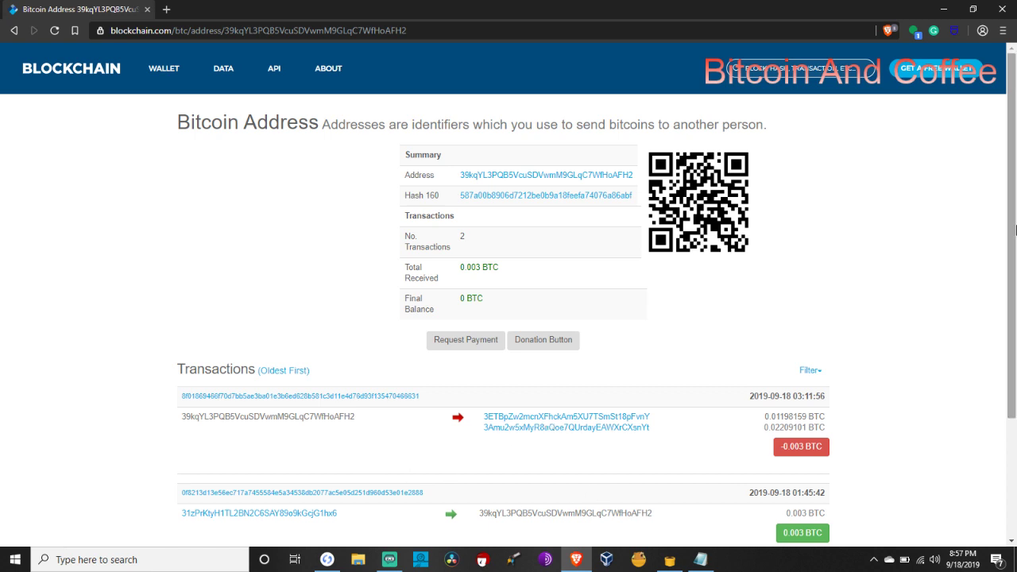
pyautogui.moveTo(1015, 228); pyautogui.dragTo(1015, 347)
pyautogui.scroll(3, 1015, 348)
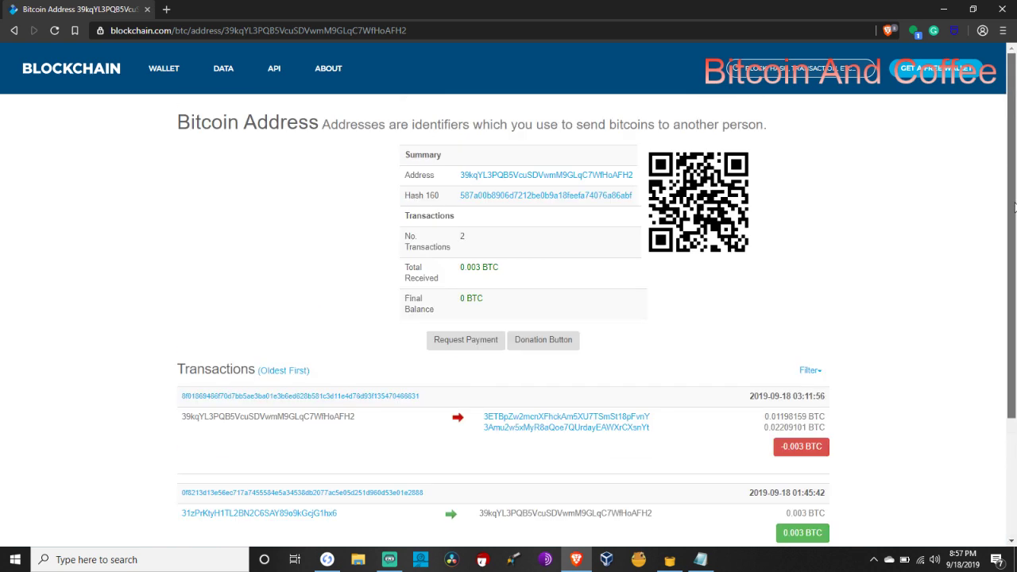
pyautogui.click(573, 428)
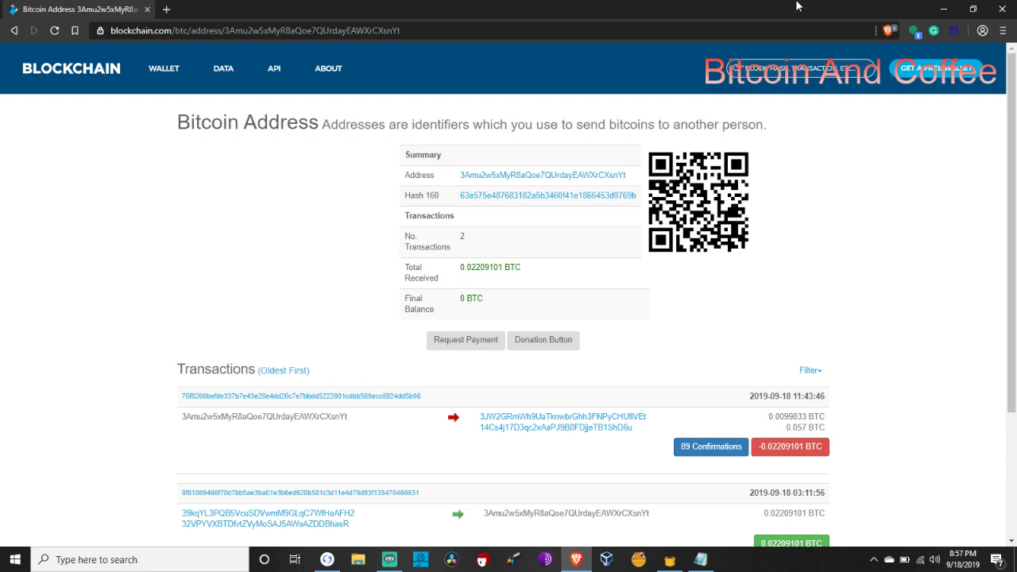
pyautogui.click(945, 9)
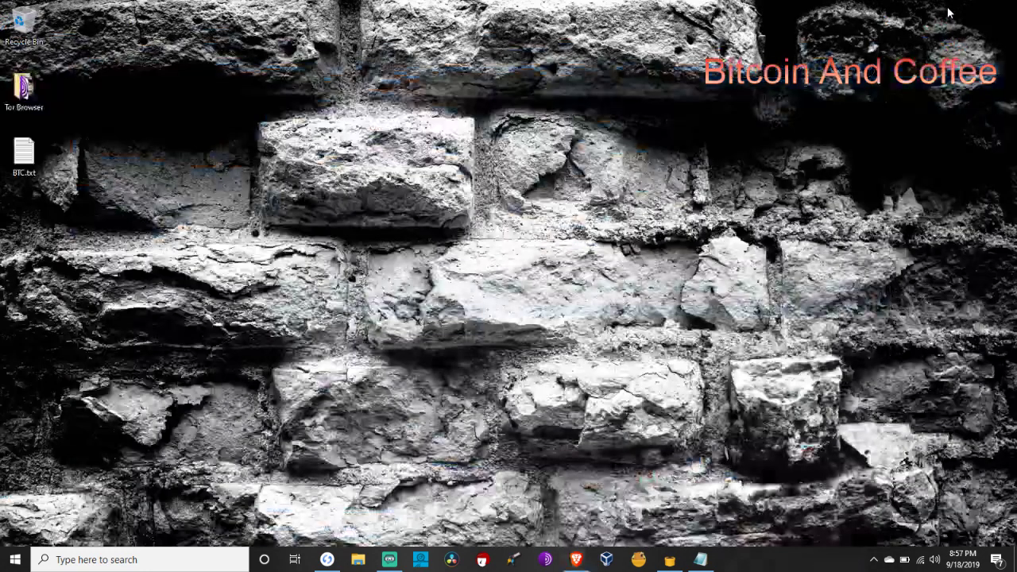
# - Switch to TunnelBear, turn on the VPN tunnel to Canada and dismiss the free-data offer
pyautogui.click(669, 561)
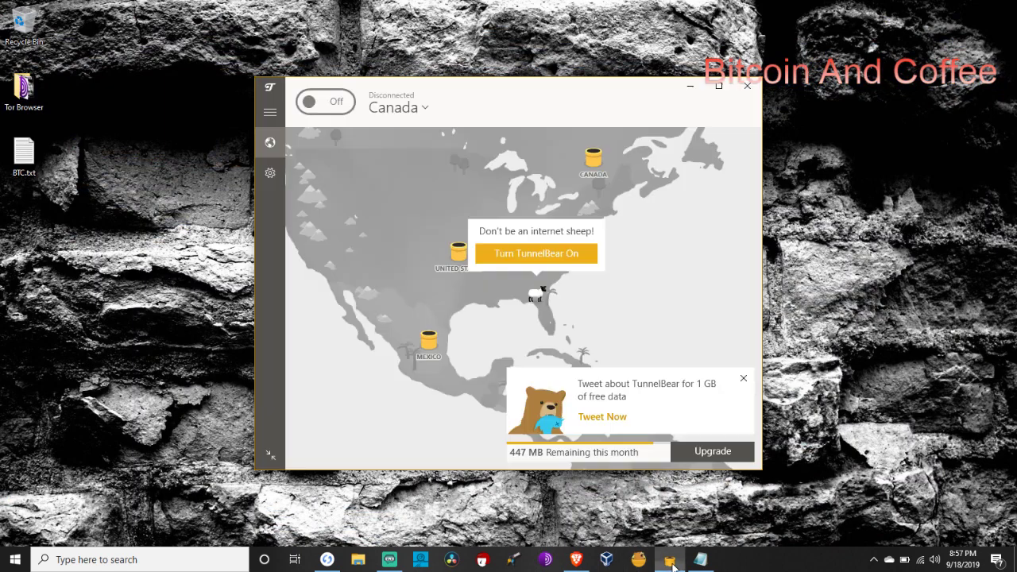
pyautogui.click(567, 254)
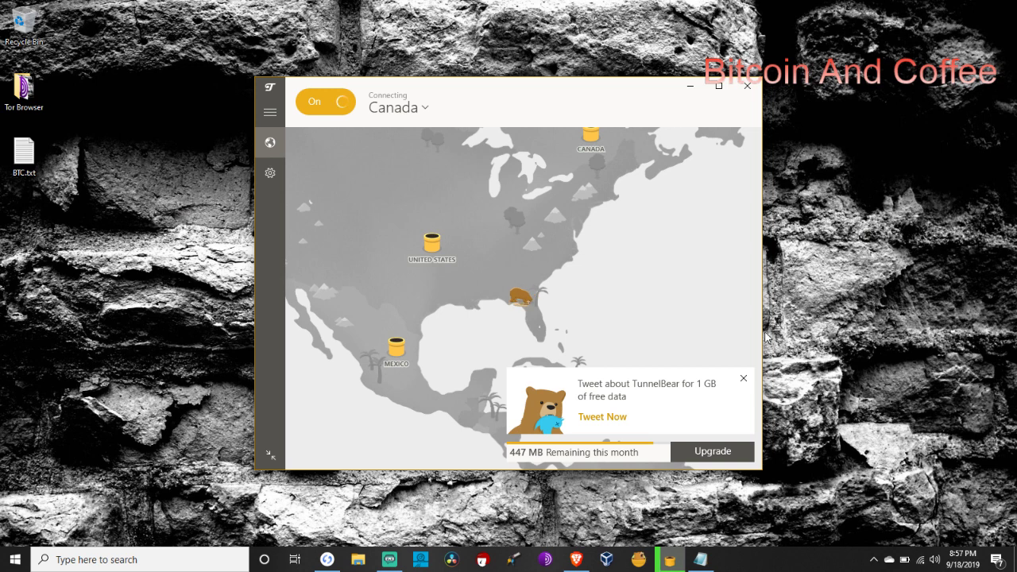
pyautogui.click(744, 380)
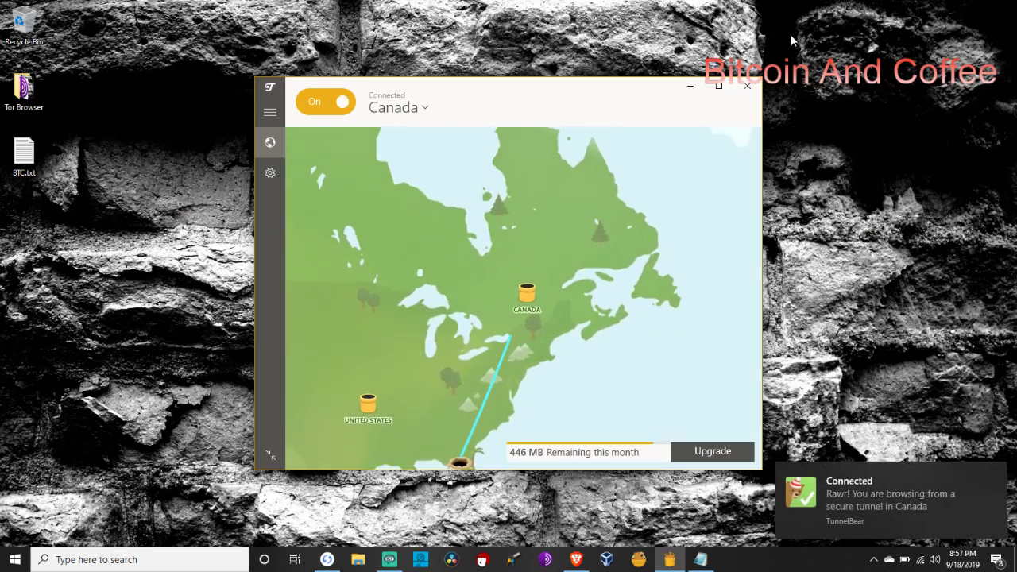
pyautogui.click(690, 87)
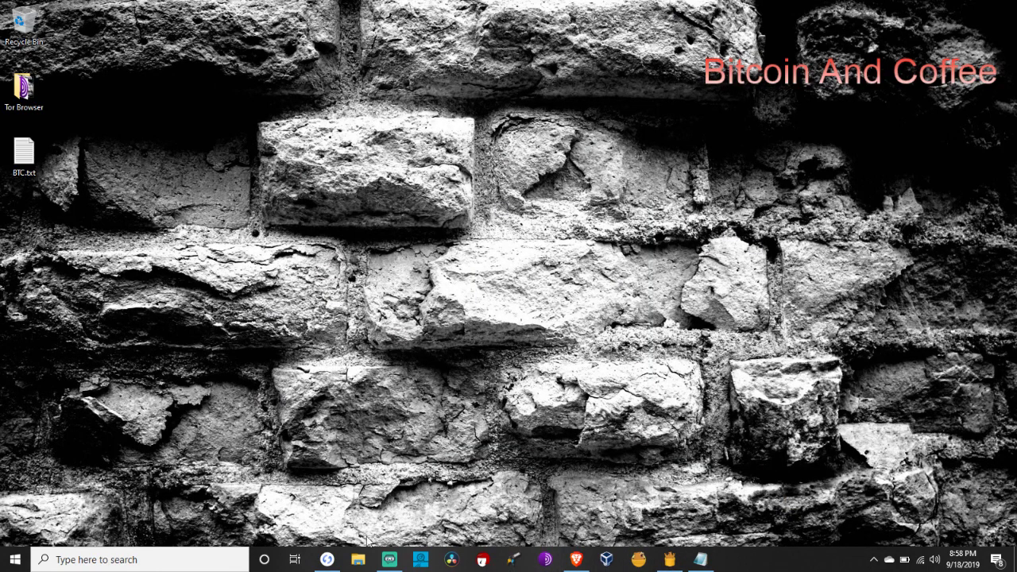
# - Start Tor Browser without making it the default browser and show the Tor connection check page
pyautogui.click(546, 561)
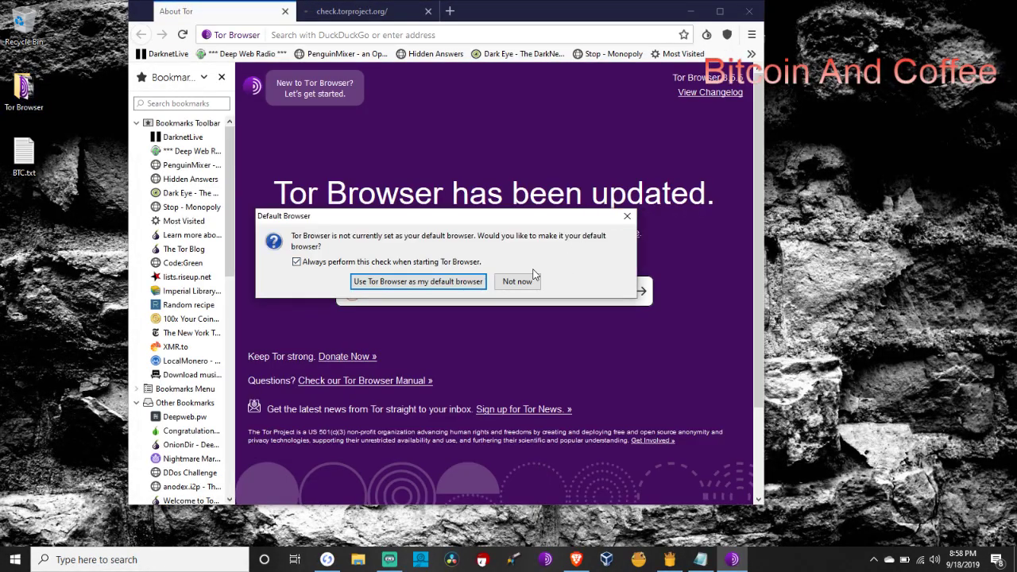
pyautogui.click(526, 285)
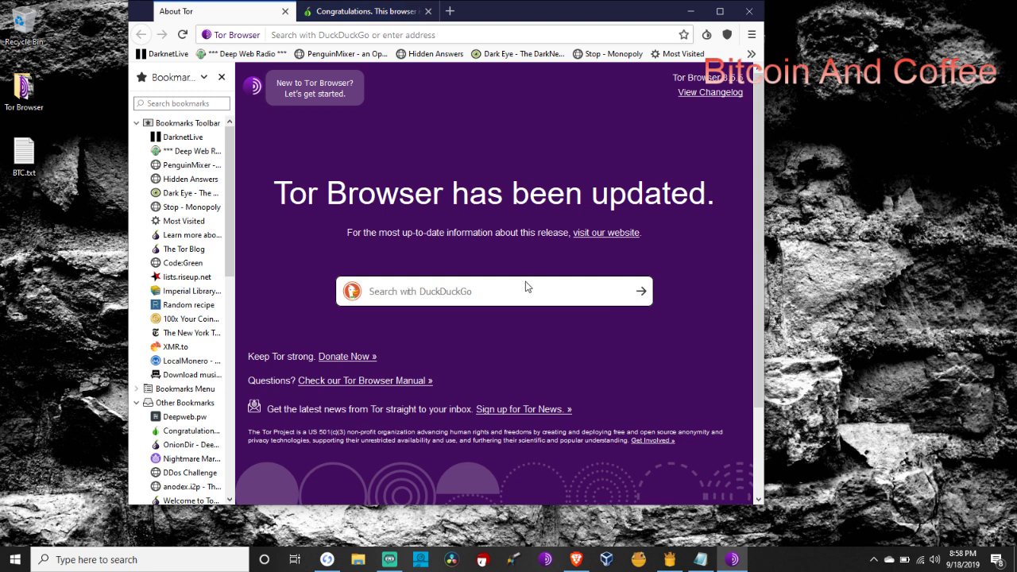
pyautogui.click(397, 18)
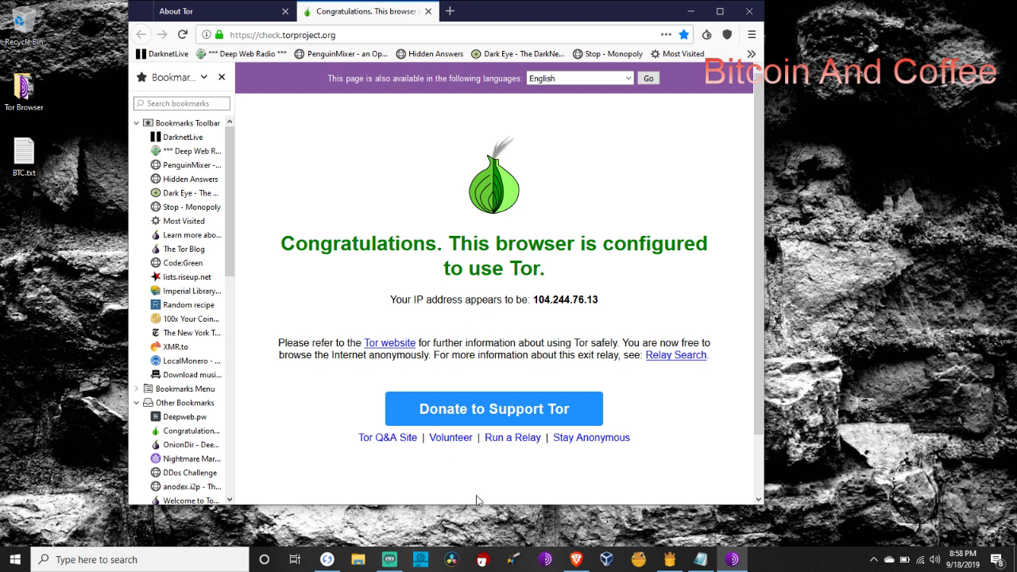
# - Enlarge the Tor Browser window so it reaches the taskbar and spans most of the desktop's width
pyautogui.moveTo(494, 507); pyautogui.dragTo(493, 548)
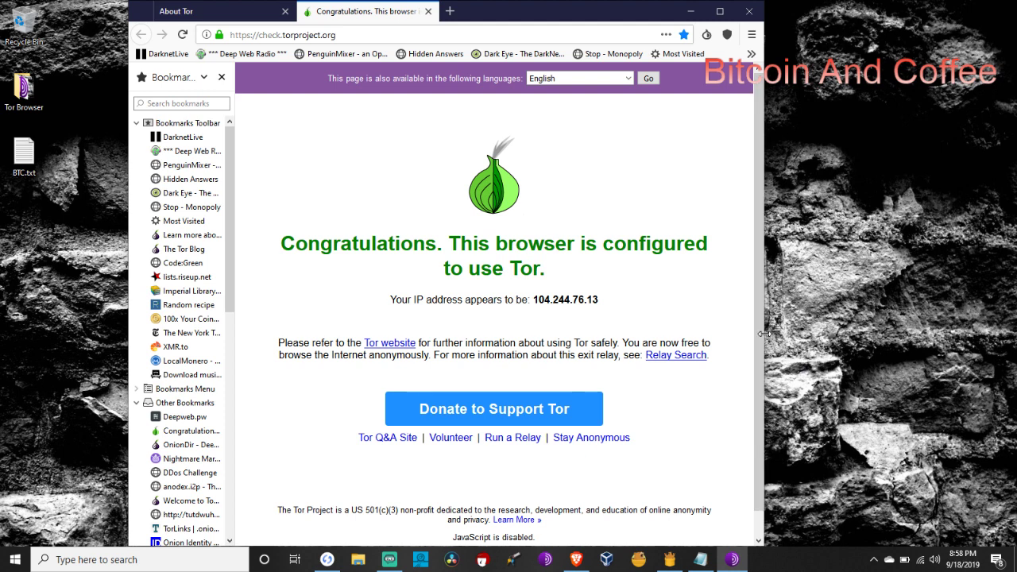
pyautogui.moveTo(763, 334); pyautogui.dragTo(989, 352)
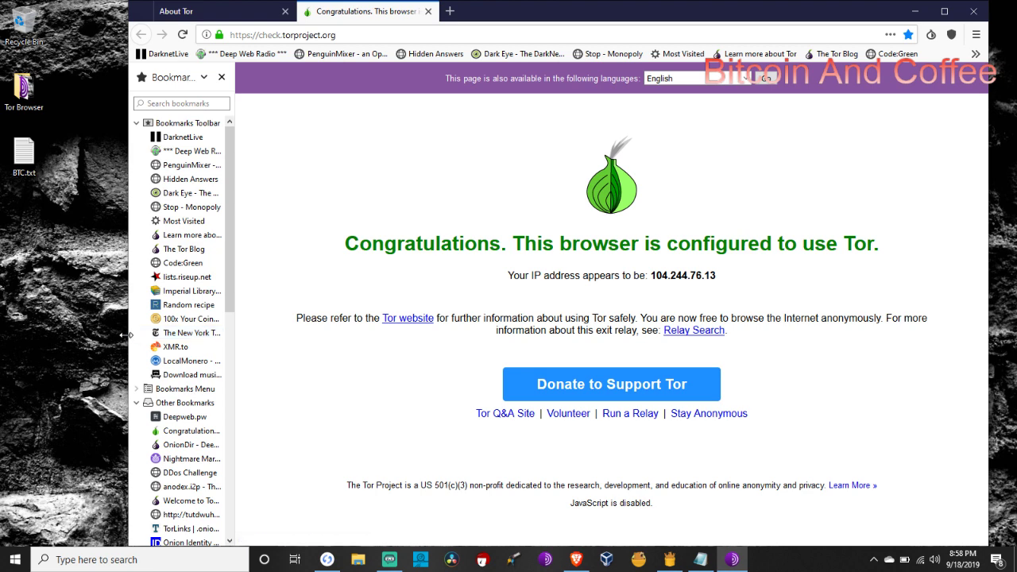
pyautogui.moveTo(128, 334); pyautogui.dragTo(59, 340)
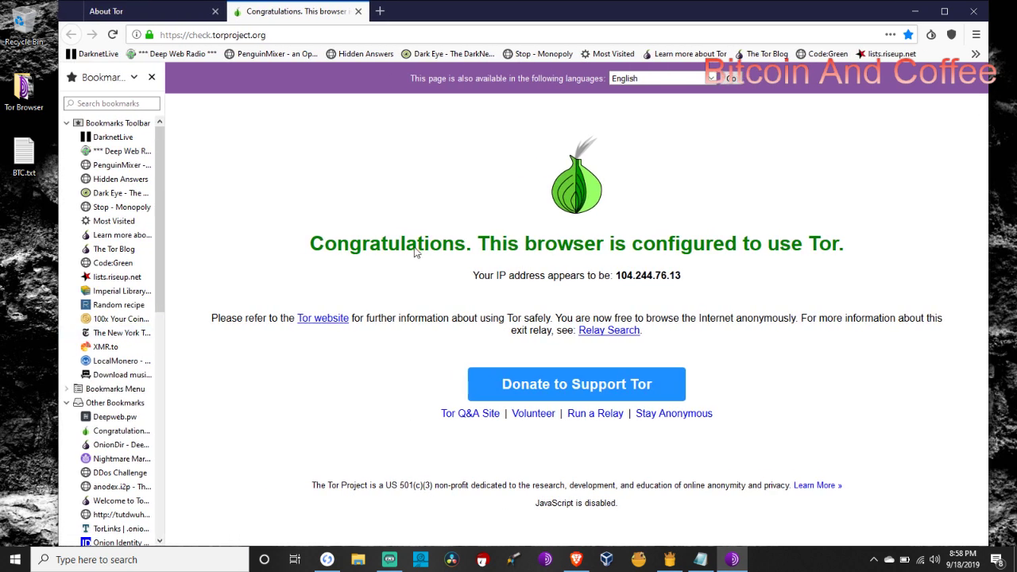
# - Open the Bitcoin Laundry site at btcdryi67te57itq.onion in a new tab
pyautogui.click(380, 12)
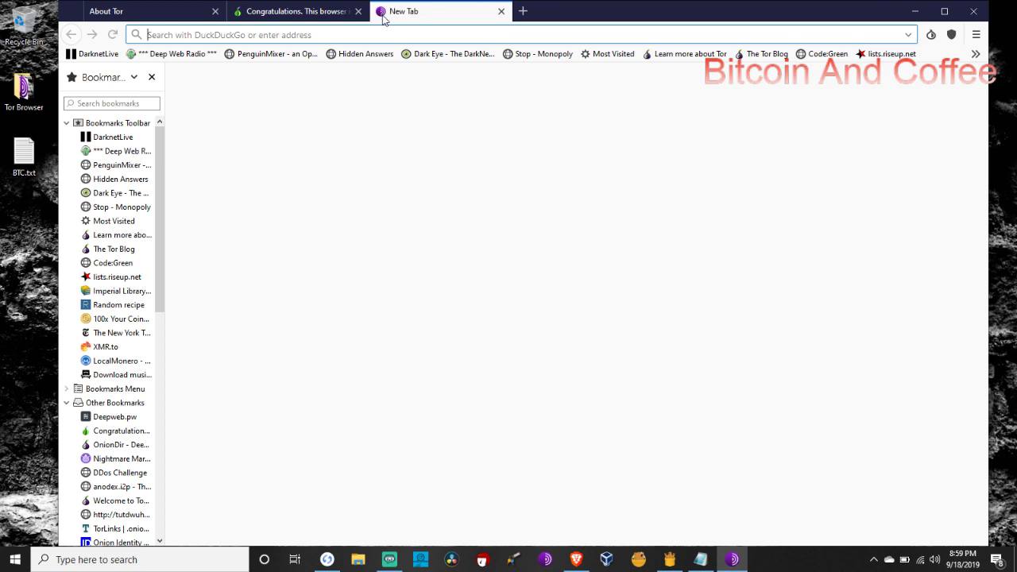
pyautogui.write('btcdryi67te57itq.onion')
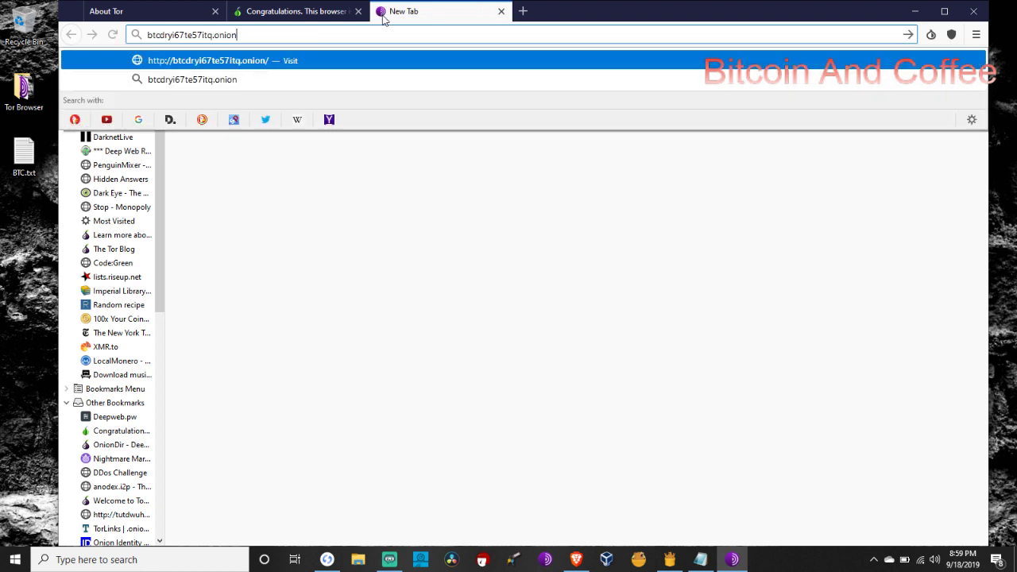
pyautogui.press('Return')
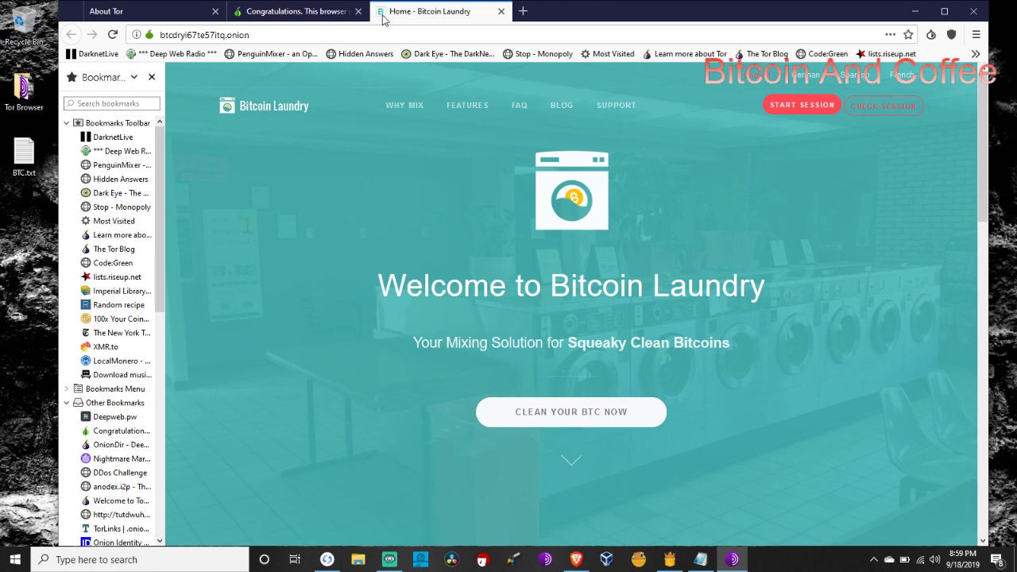
# - Inspect the site's Tor circuit and read the Why Mix and Features sections of the home page
pyautogui.click(149, 35)
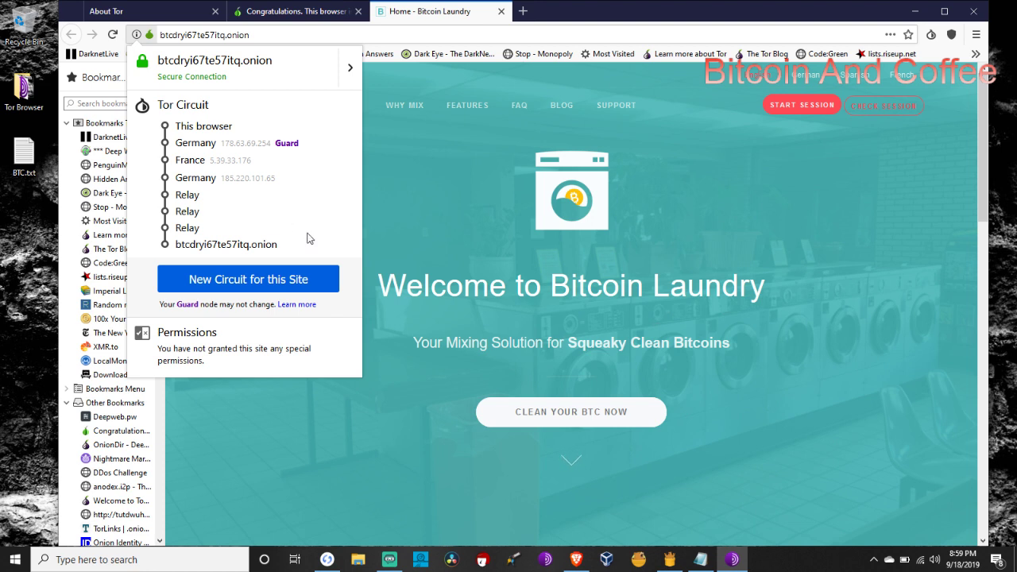
pyautogui.click(260, 416)
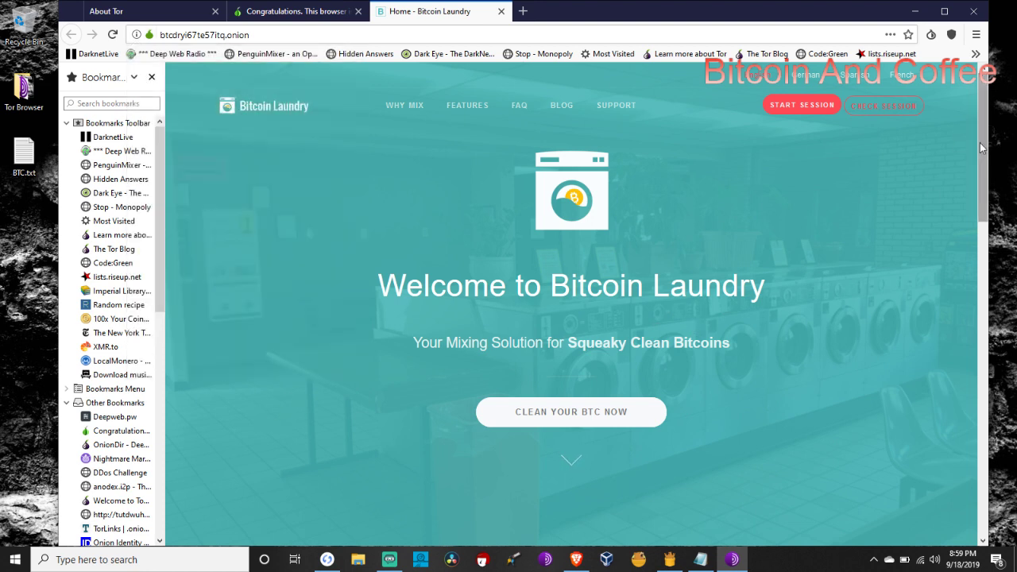
pyautogui.moveTo(984, 147); pyautogui.dragTo(990, 314)
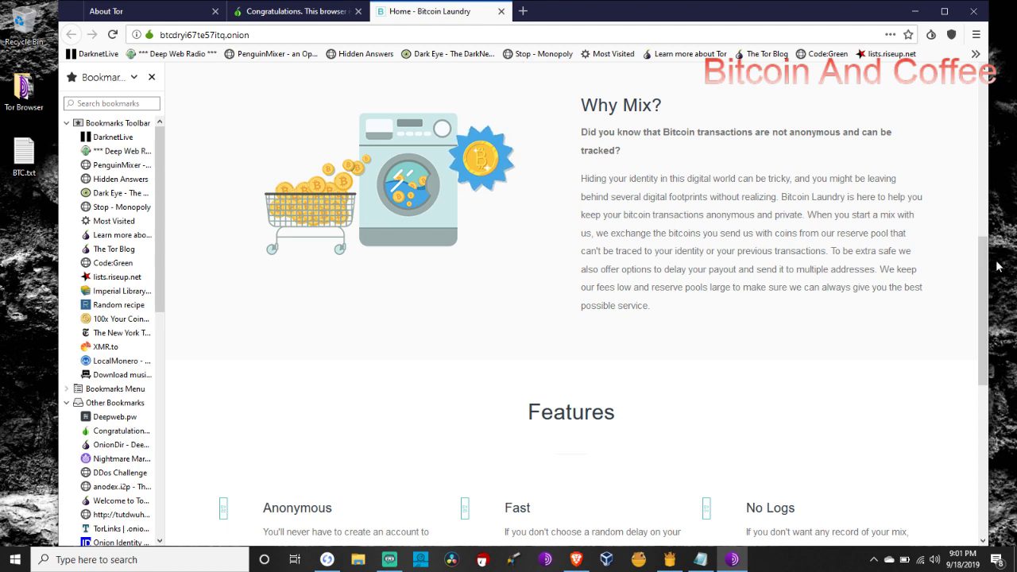
pyautogui.moveTo(990, 288); pyautogui.dragTo(999, 422)
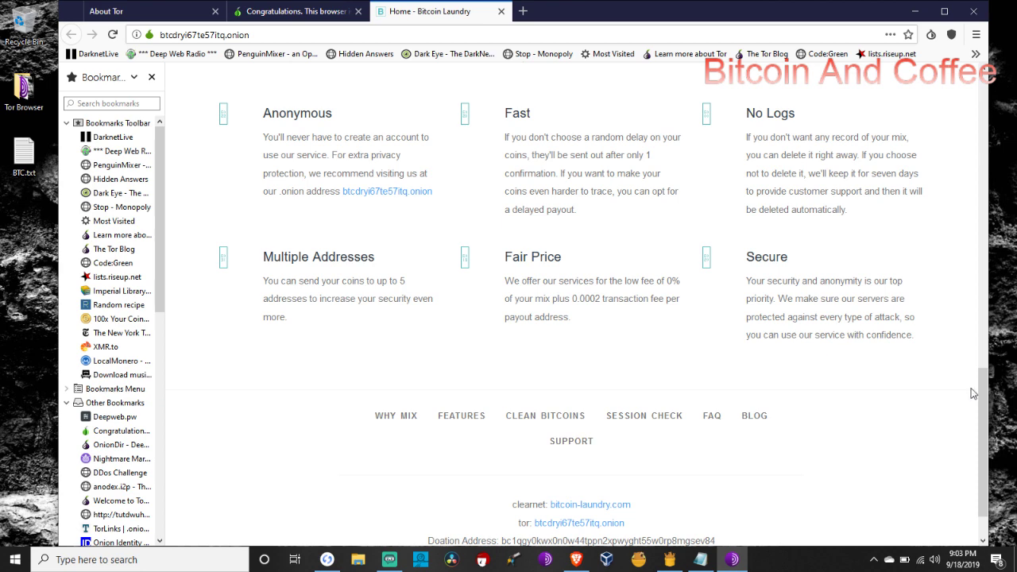
# - Open the Start Session page for cleaning BTC and bring the receiving address and delay form into view
pyautogui.moveTo(983, 394); pyautogui.dragTo(985, 85)
pyautogui.scroll(-3, 569, 472)
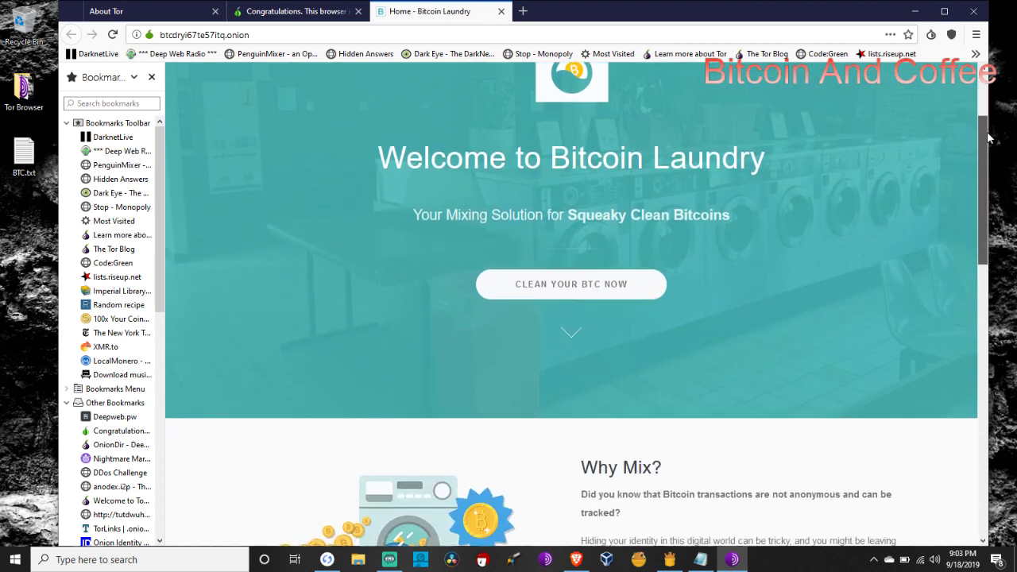
pyautogui.click(580, 291)
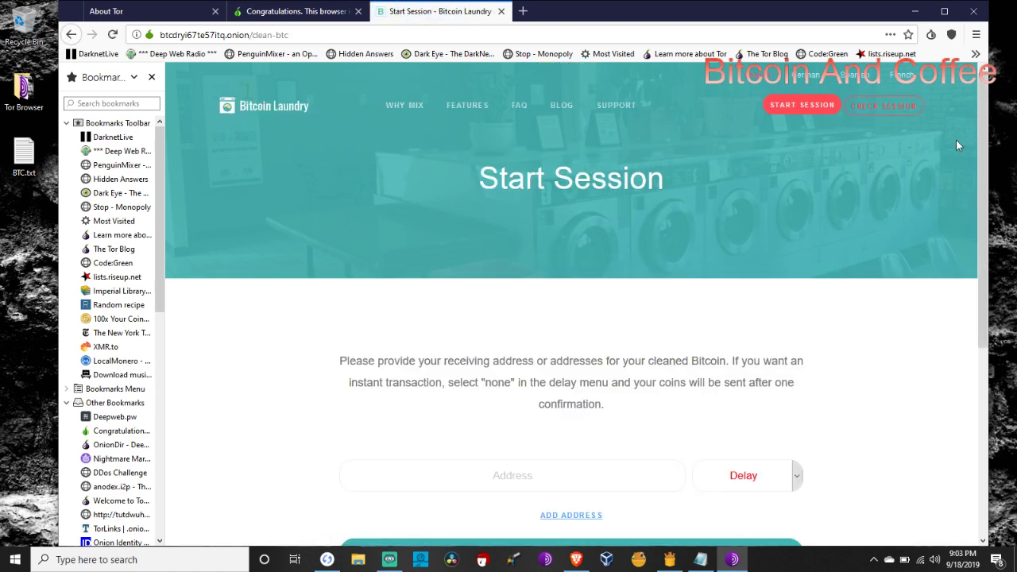
pyautogui.moveTo(981, 169); pyautogui.dragTo(999, 277)
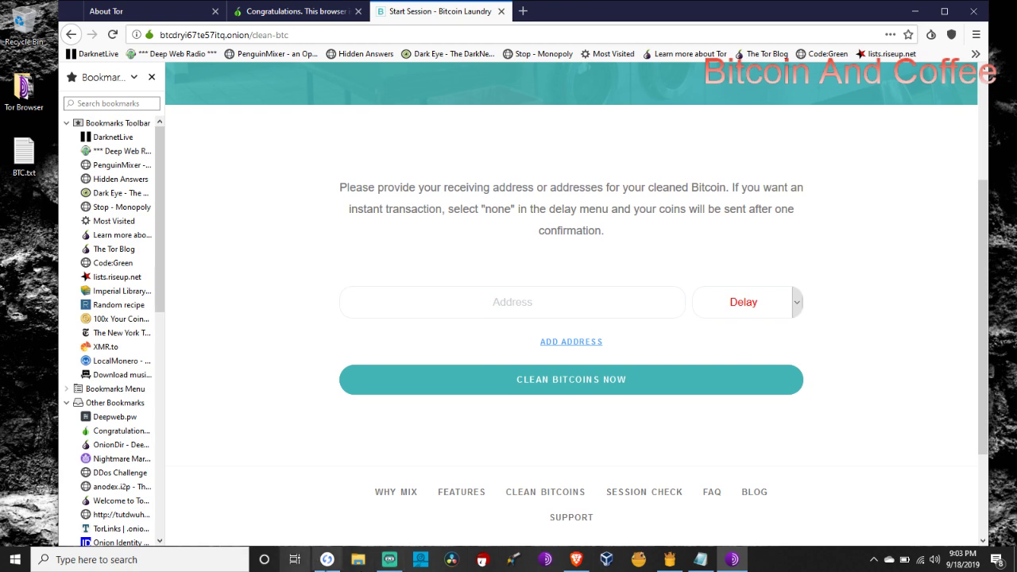
# - Switch to Ledger Live and unlock it with the wallet password
pyautogui.click(326, 559)
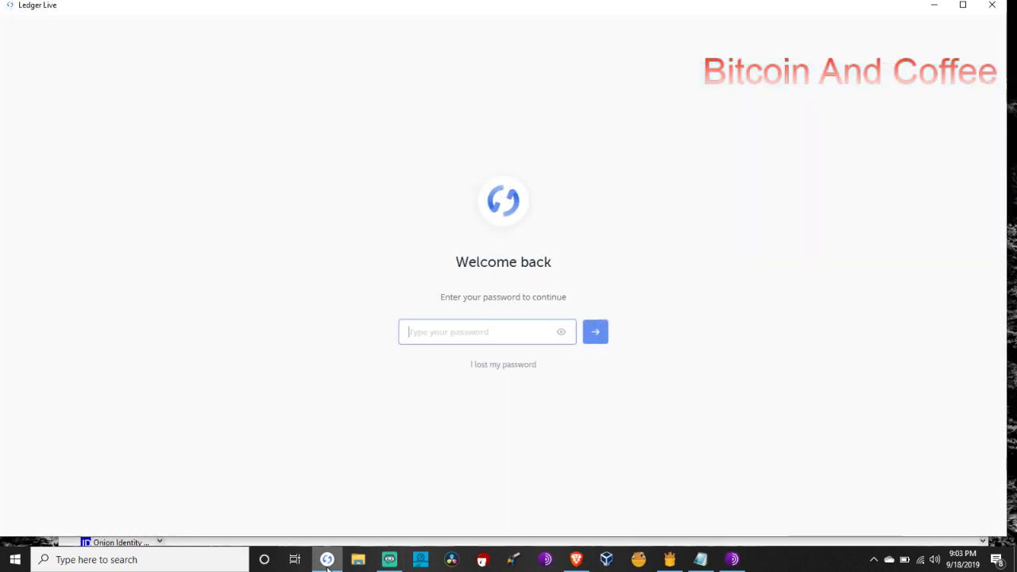
pyautogui.write('•••••••••')
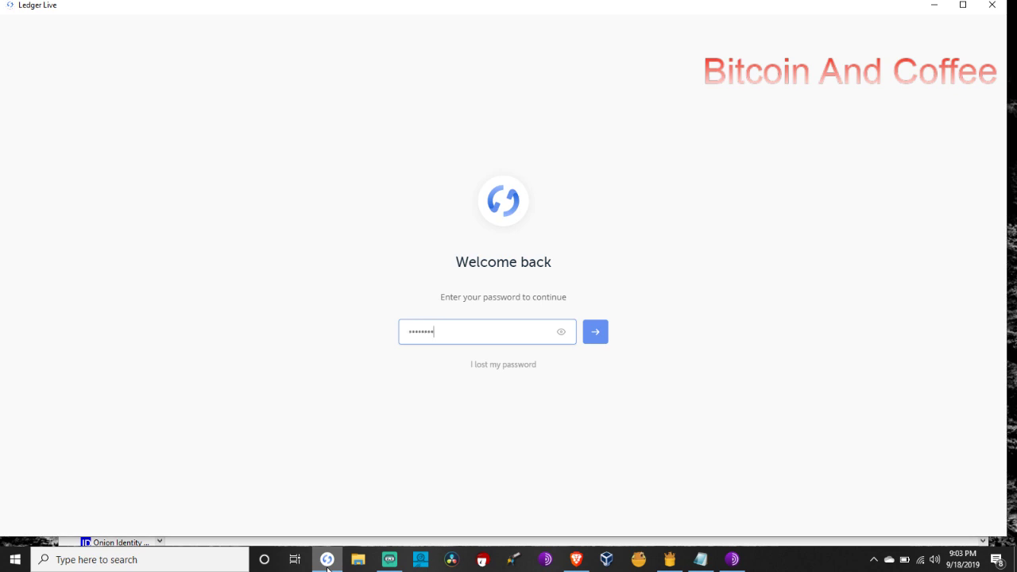
pyautogui.press('Return')
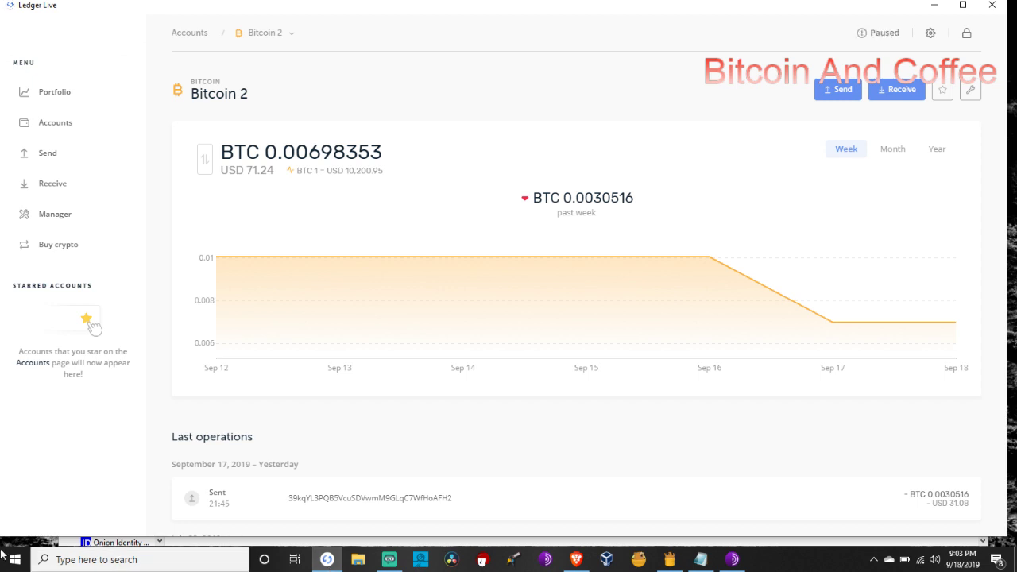
# - Generate a receiving address for the Bitcoin 1 account and verify it on the Ledger device
pyautogui.click(63, 131)
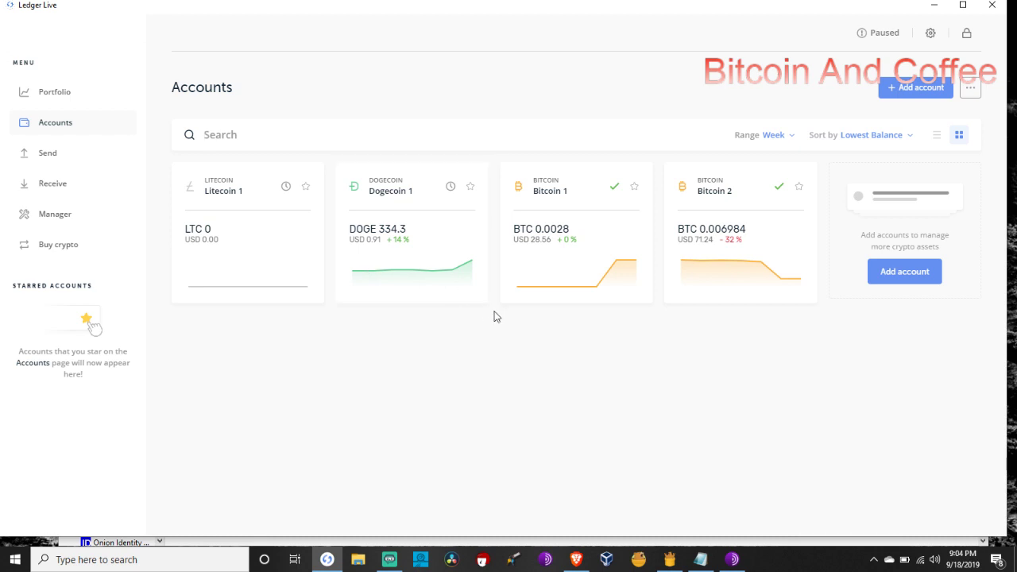
pyautogui.click(560, 288)
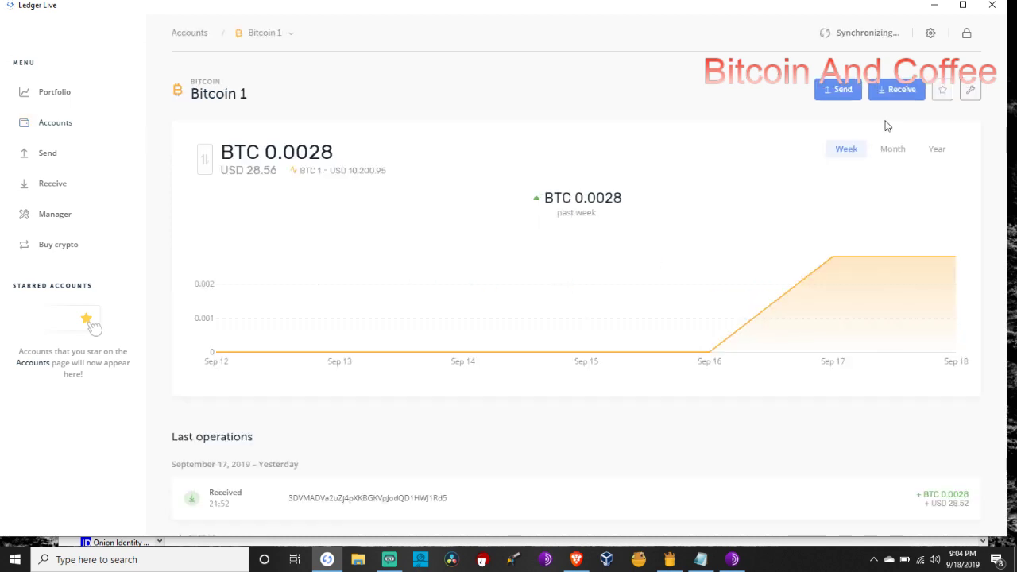
pyautogui.click(916, 95)
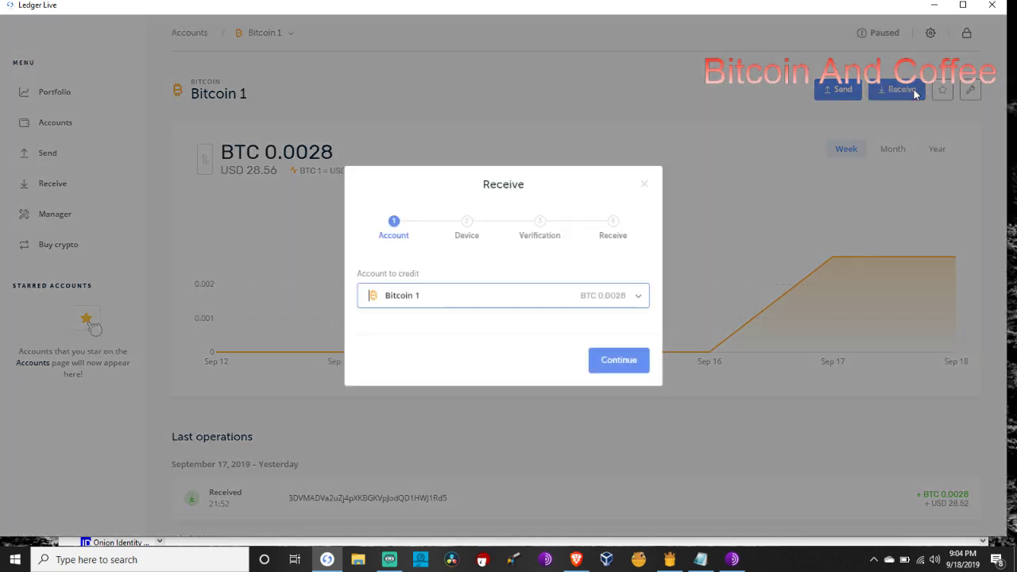
pyautogui.click(625, 368)
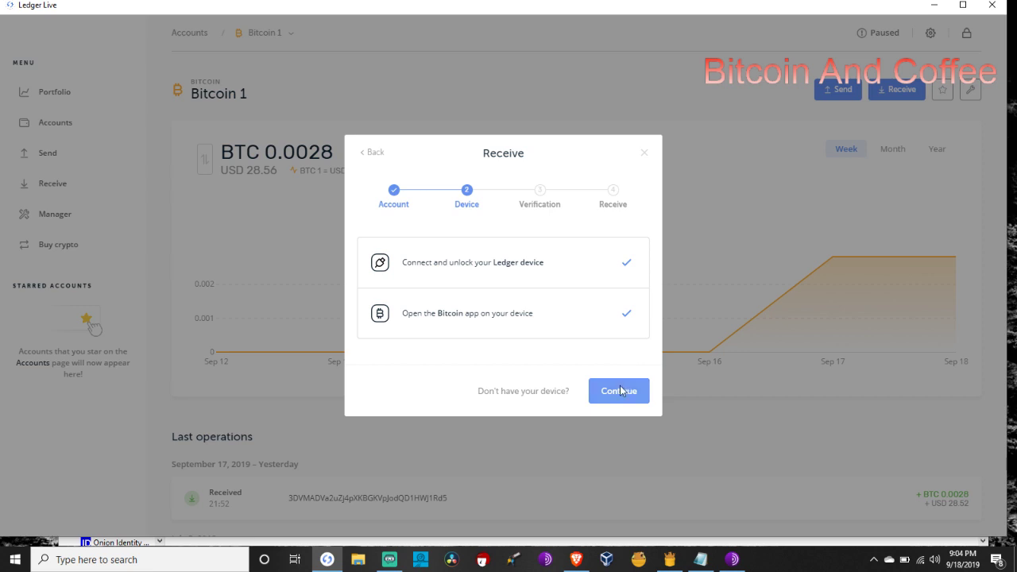
pyautogui.click(620, 390)
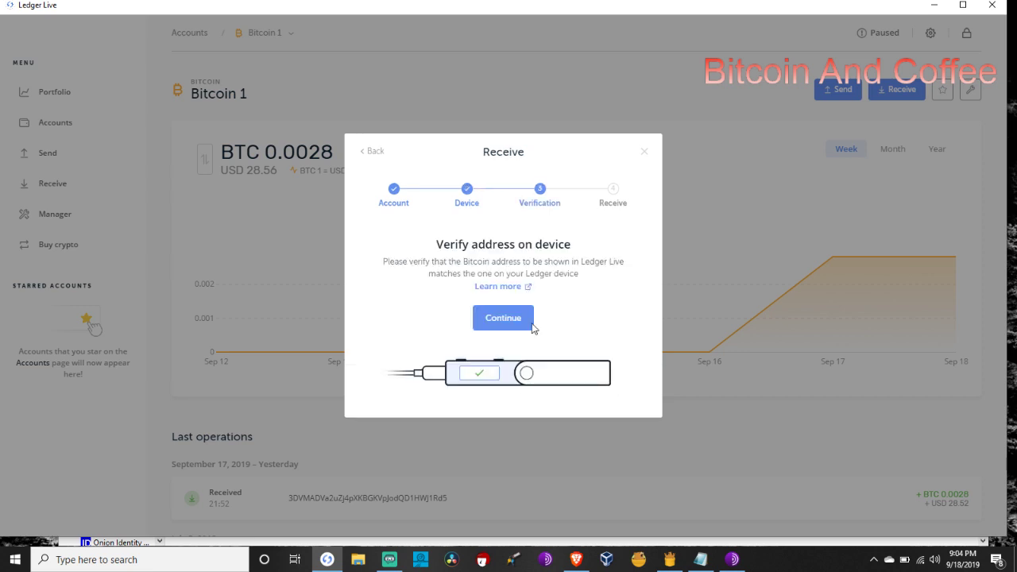
pyautogui.click(487, 318)
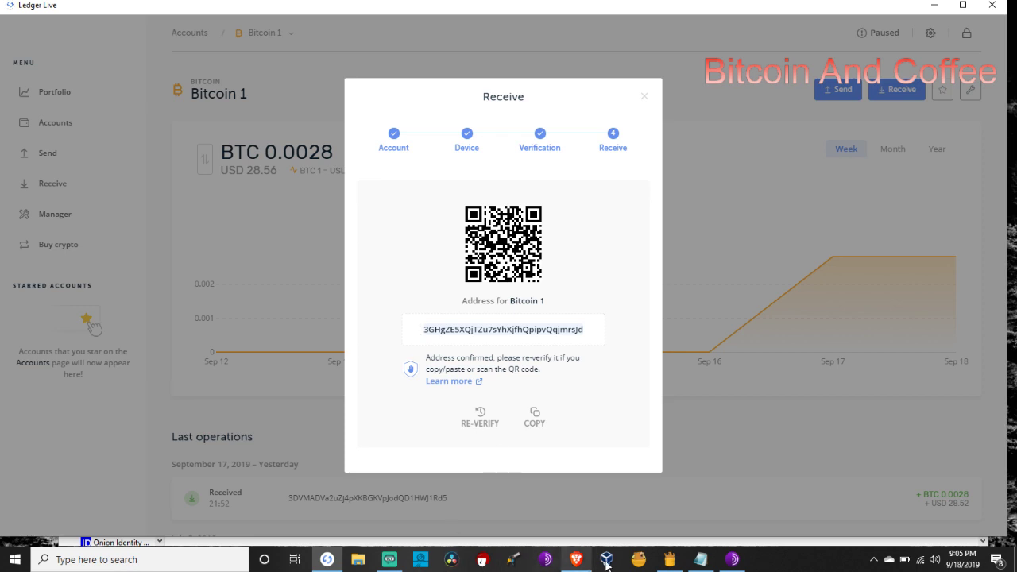
# - Switch to Tor Browser and start a cleaning session with the Bitcoin 1 receiving address and a 1h delay
pyautogui.click(732, 559)
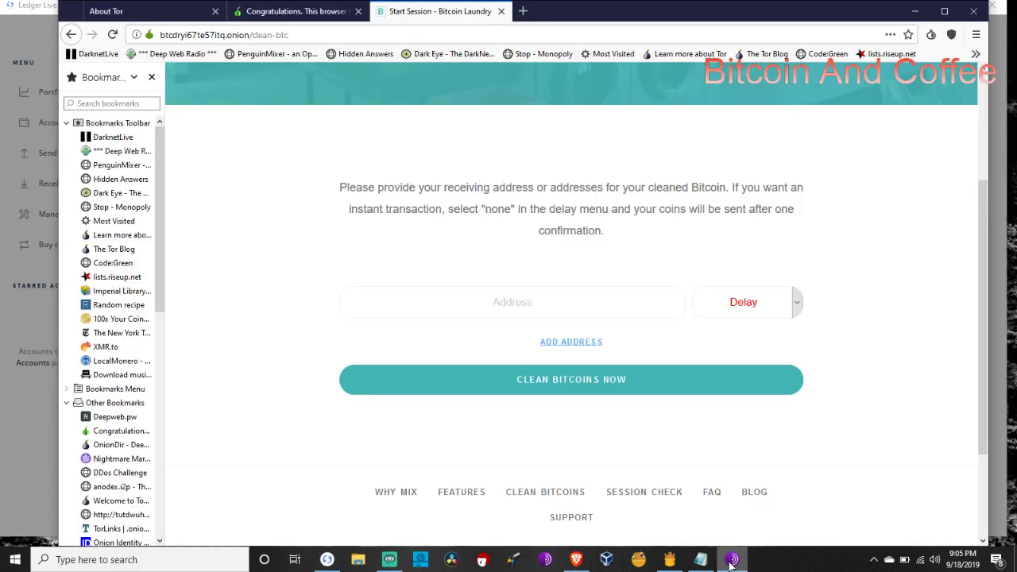
pyautogui.click(496, 301)
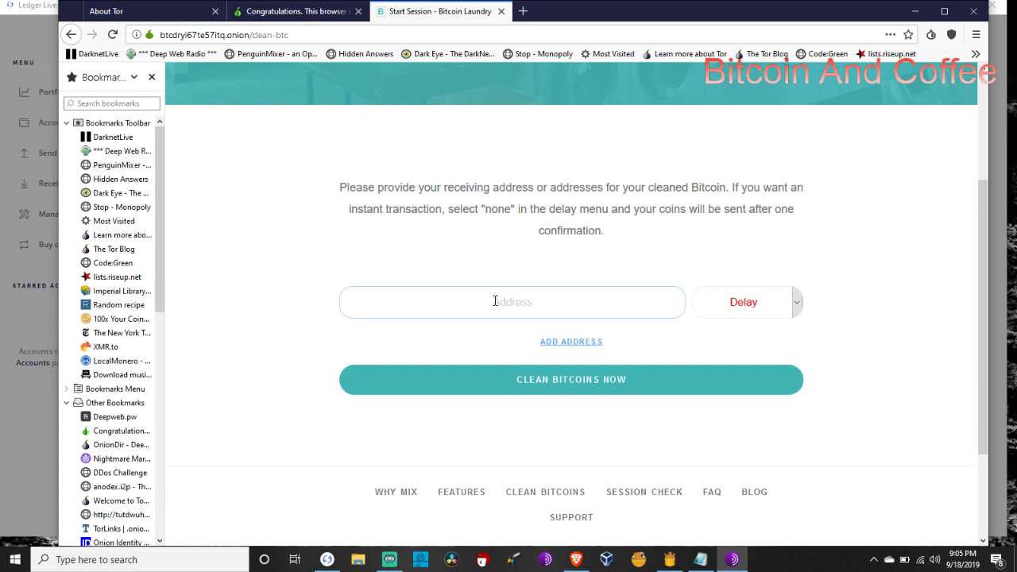
pyautogui.hotkey('ctrl', 'v')
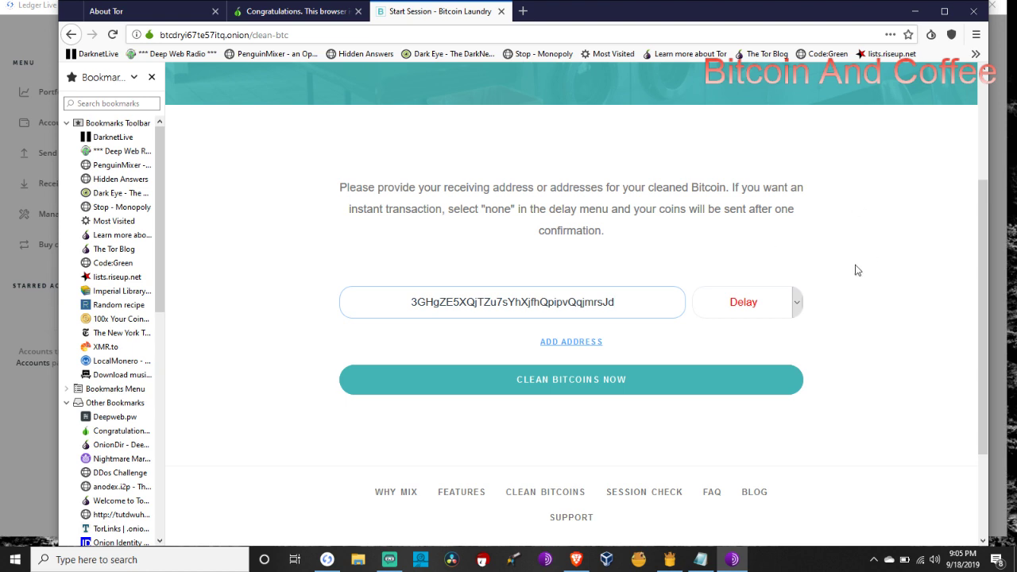
pyautogui.click(769, 312)
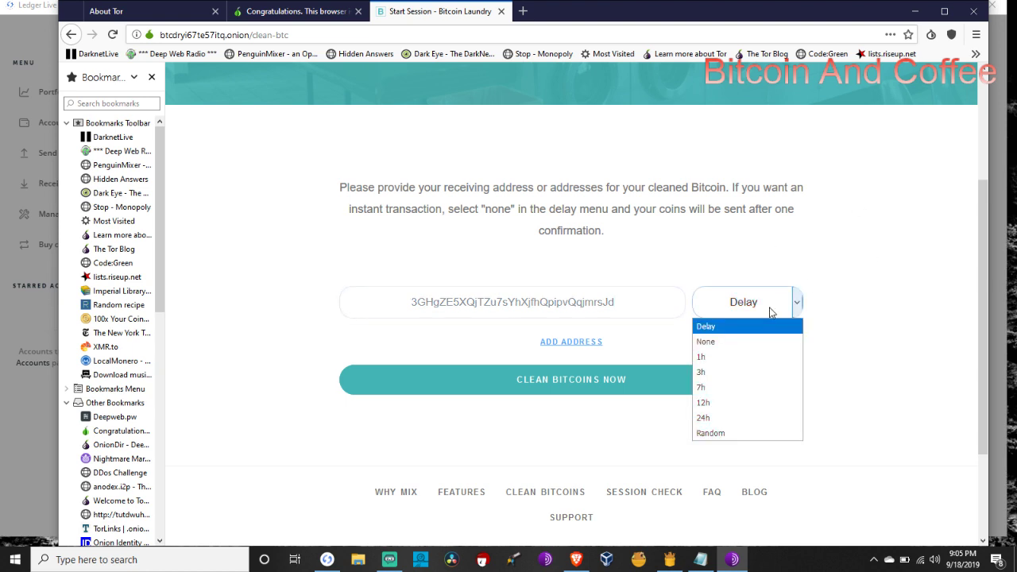
pyautogui.click(704, 360)
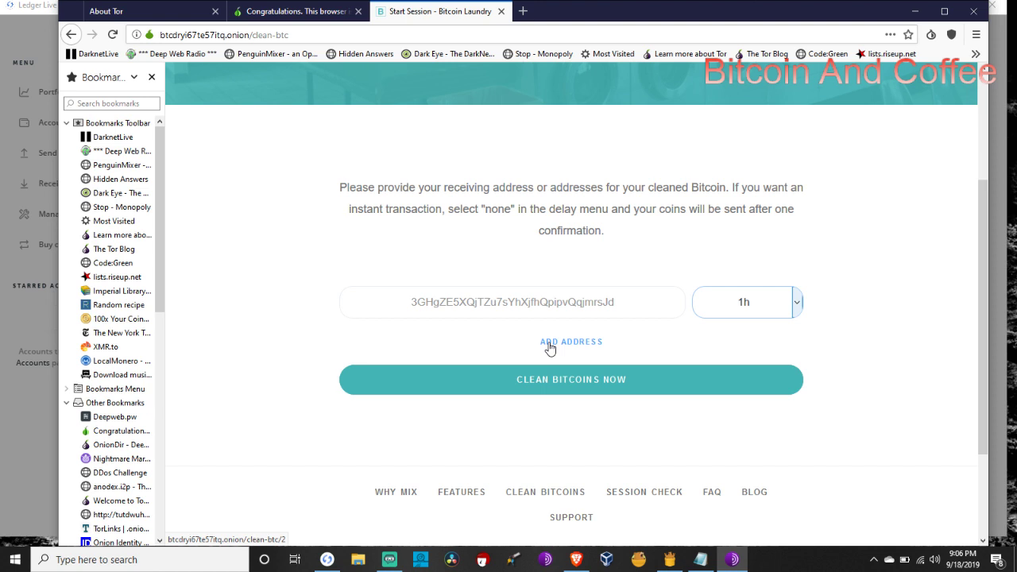
pyautogui.click(581, 393)
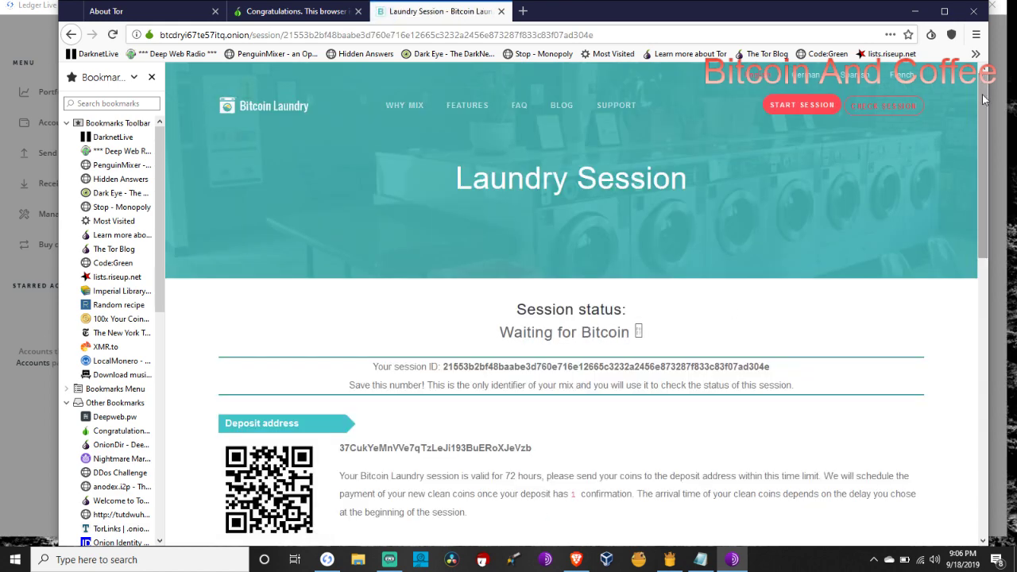
# - Review the laundry session's payment limits, output address, delay, fees and deposit address
pyautogui.moveTo(983, 111); pyautogui.dragTo(993, 313)
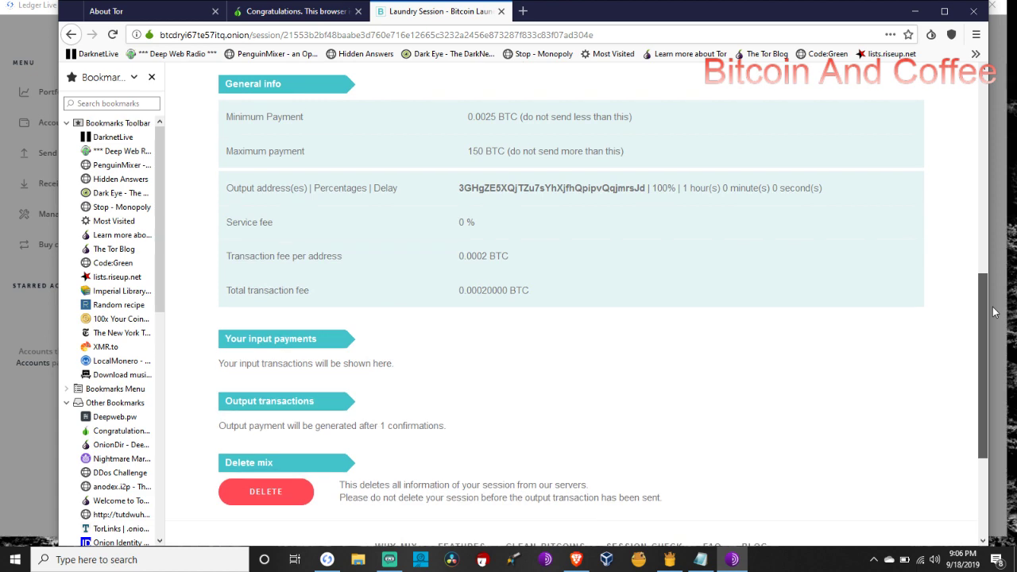
pyautogui.moveTo(993, 312)
pyautogui.mouseDown()
pyautogui.moveTo(997, 350)
pyautogui.moveTo(998, 231)
pyautogui.moveTo(1003, 304)
pyautogui.mouseUp()
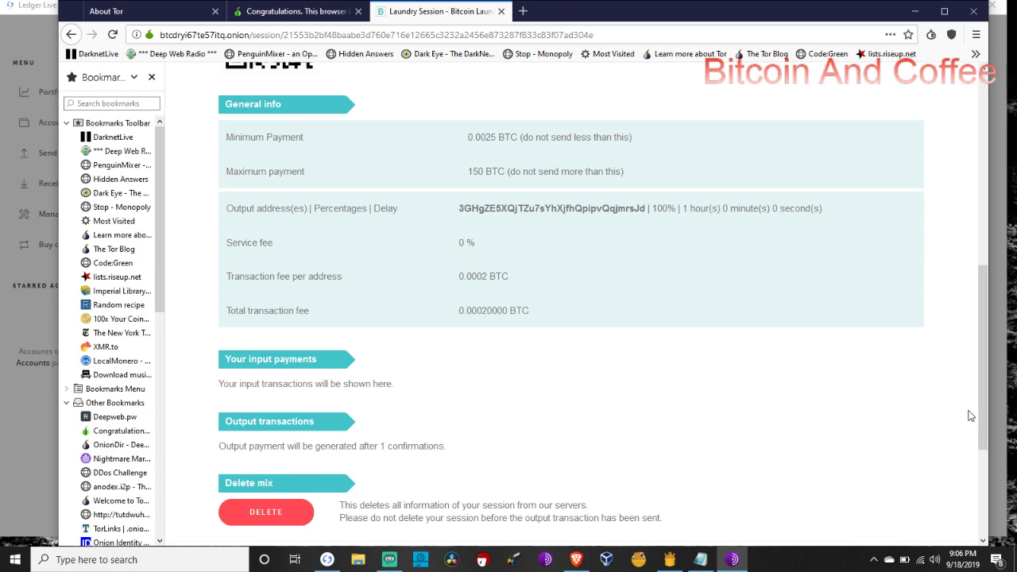
pyautogui.moveTo(985, 423); pyautogui.dragTo(986, 337)
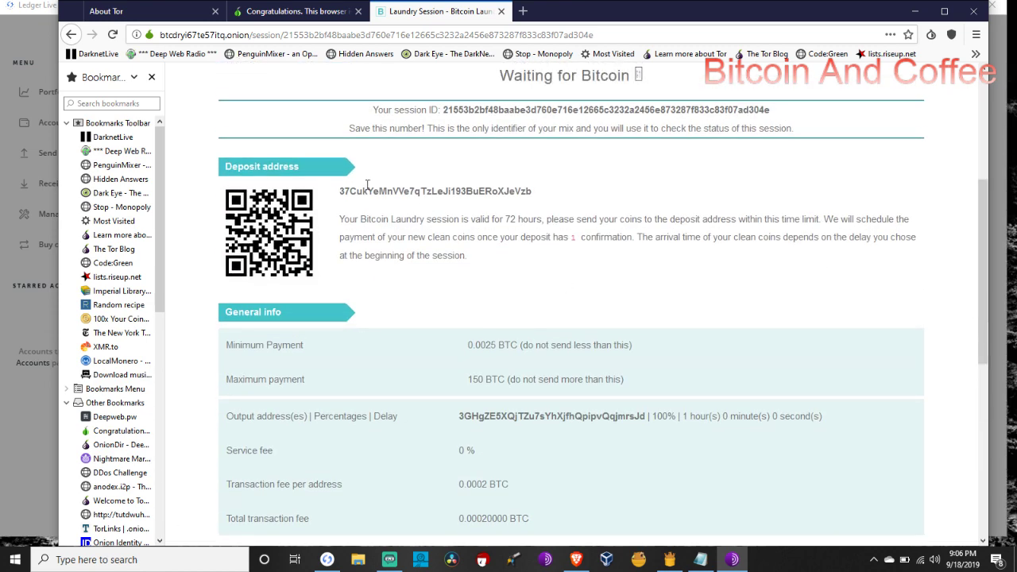
pyautogui.moveTo(340, 191); pyautogui.dragTo(534, 205)
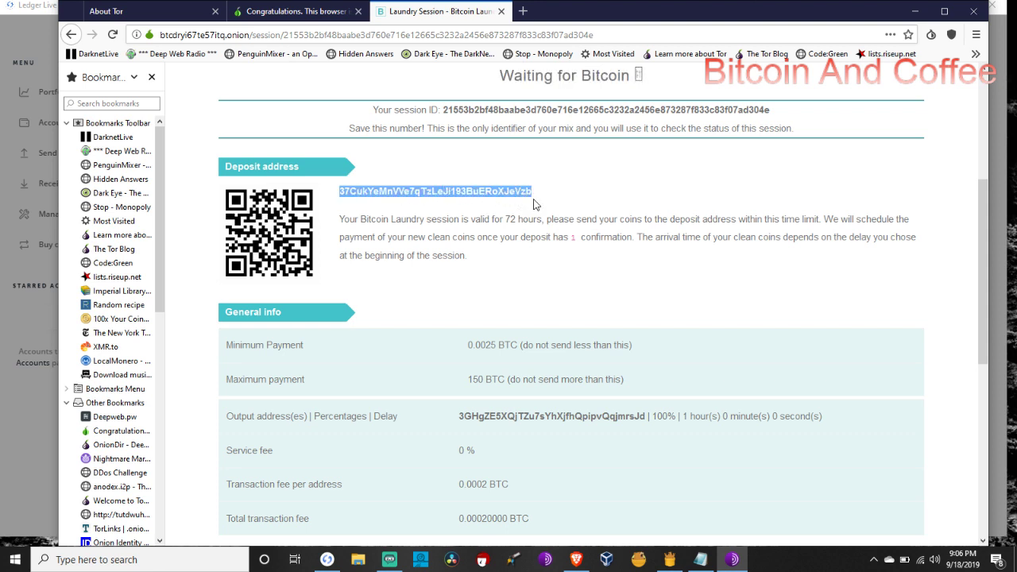
pyautogui.click(777, 109)
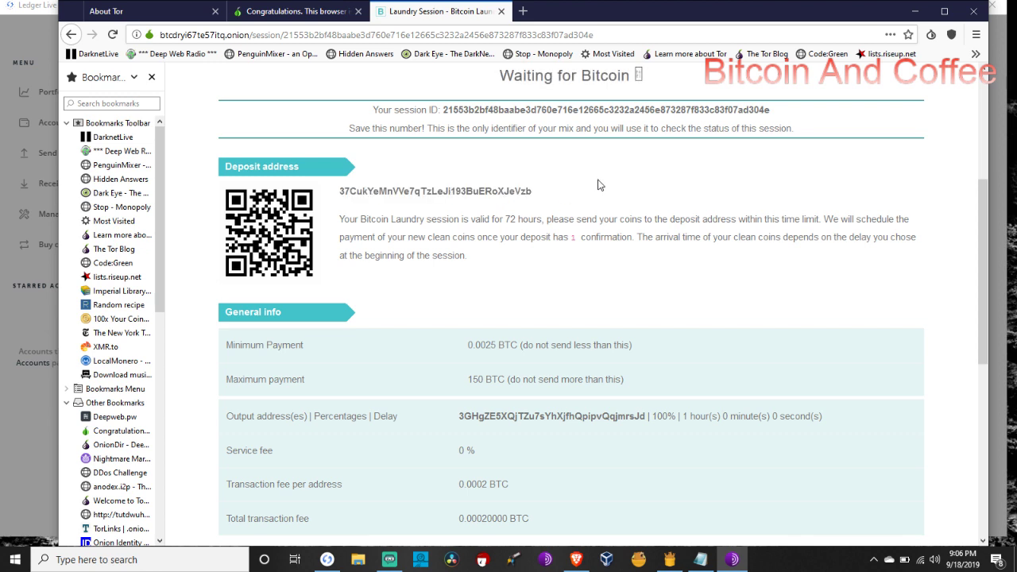
# - Copy the session ID into BTC.txt in Notepad after TRY2 and save the file
pyautogui.moveTo(772, 109); pyautogui.dragTo(444, 110)
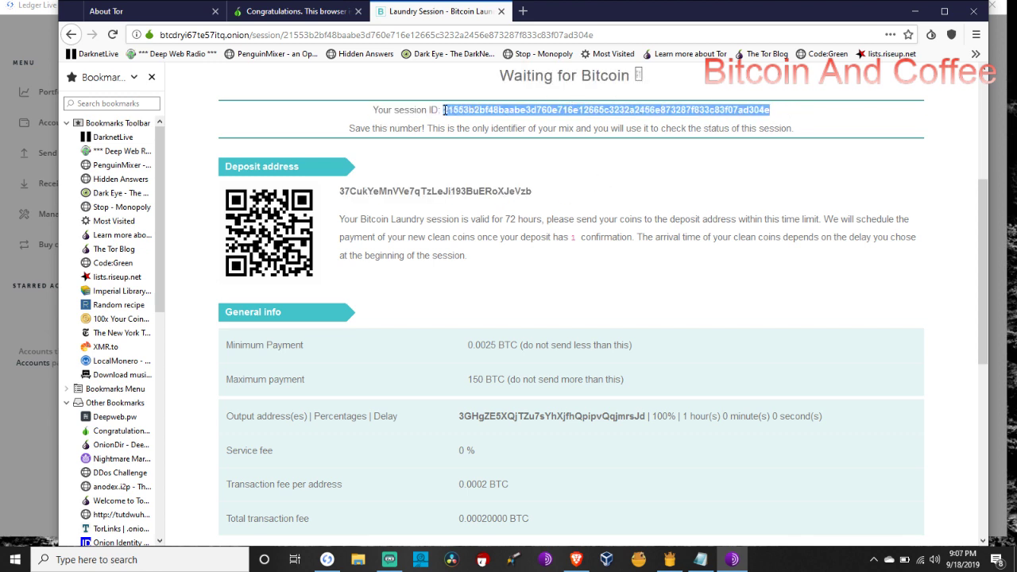
pyautogui.click(700, 559)
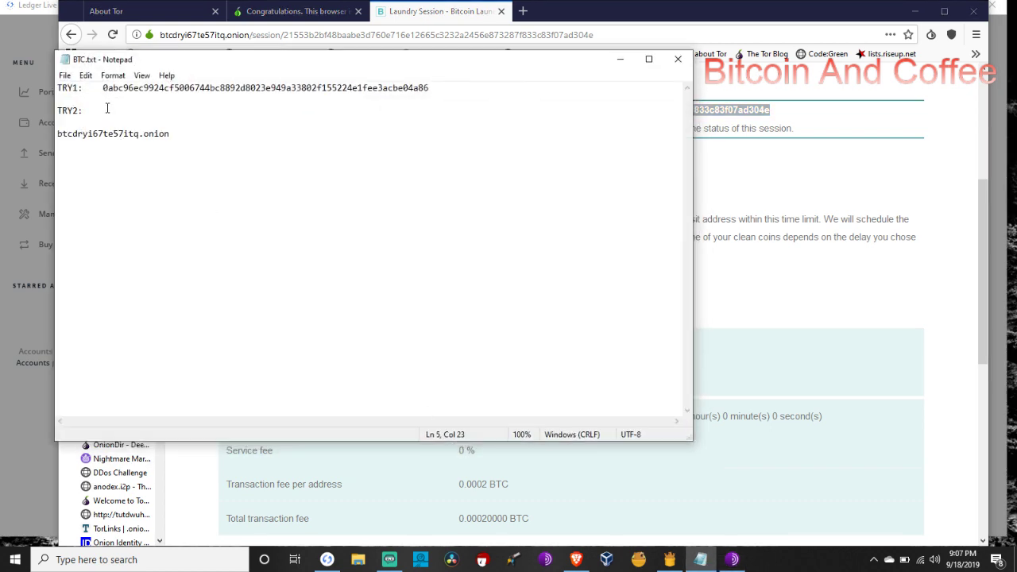
pyautogui.click(107, 110)
pyautogui.hotkey('ctrl', 'v')
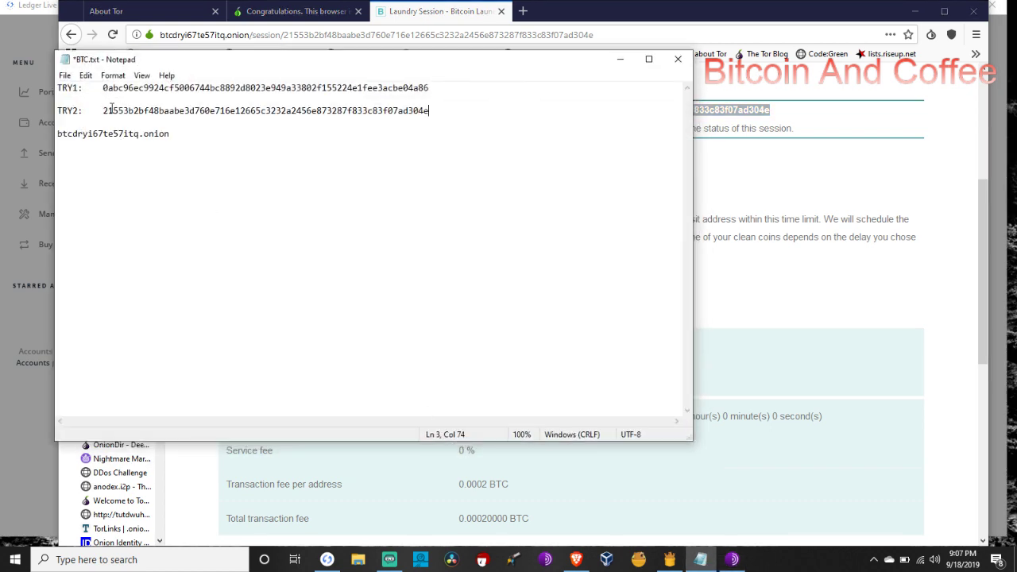
pyautogui.click(64, 75)
pyautogui.click(88, 132)
pyautogui.click(621, 60)
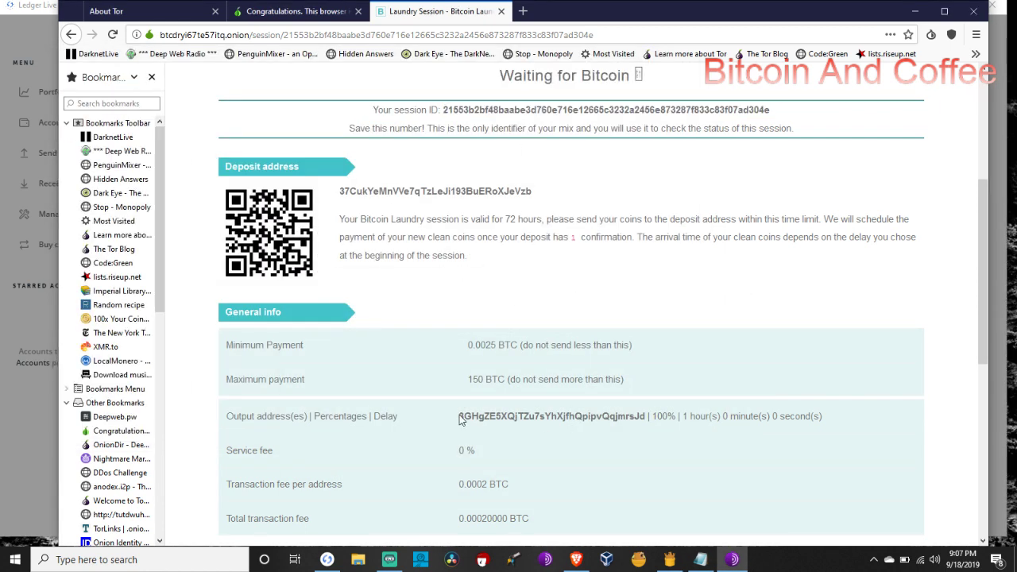
# - Check the session's output address and copy its deposit address
pyautogui.moveTo(459, 419); pyautogui.dragTo(645, 414)
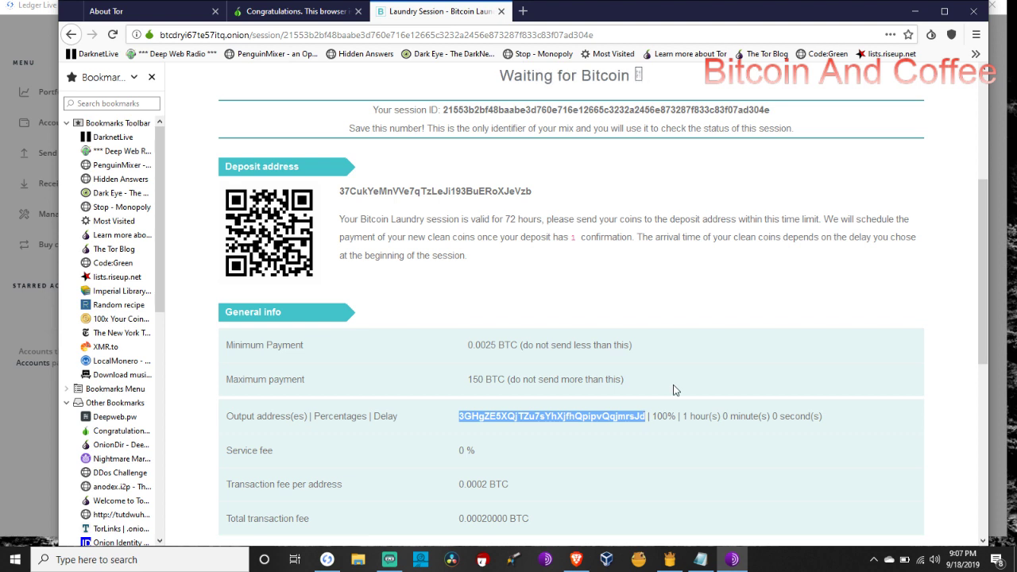
pyautogui.click(366, 182)
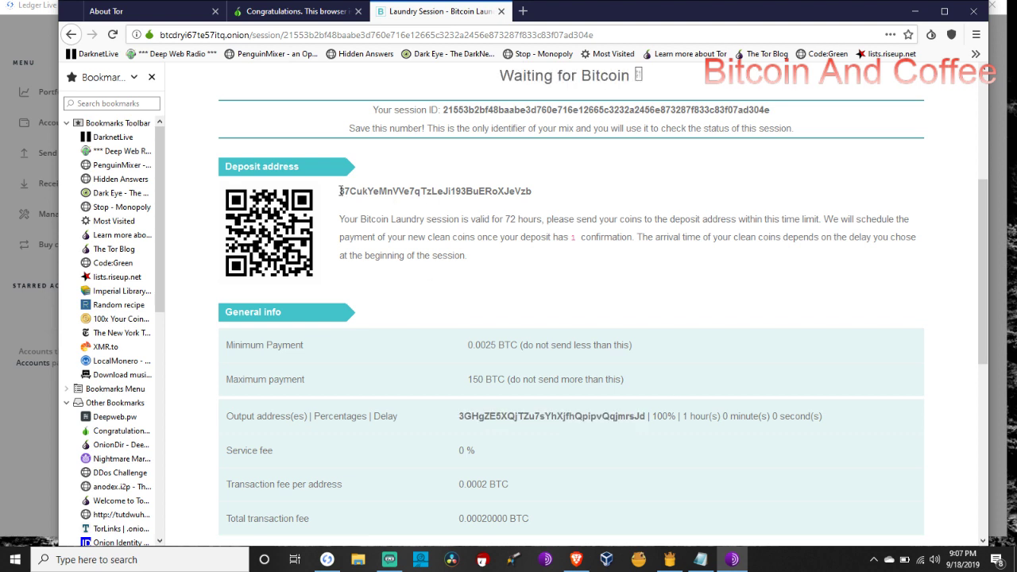
pyautogui.moveTo(340, 191); pyautogui.dragTo(537, 210)
pyautogui.hotkey('ctrl', 'c')
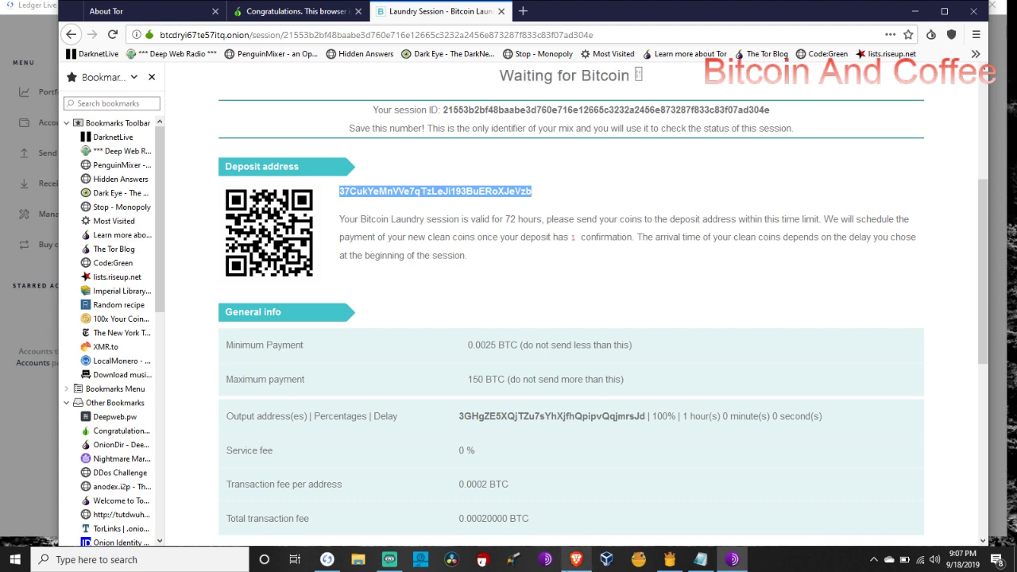
# - Switch to Ledger Live, start a send from Bitcoin 2 to the copied deposit address, and recheck the laundry session page
pyautogui.click(328, 560)
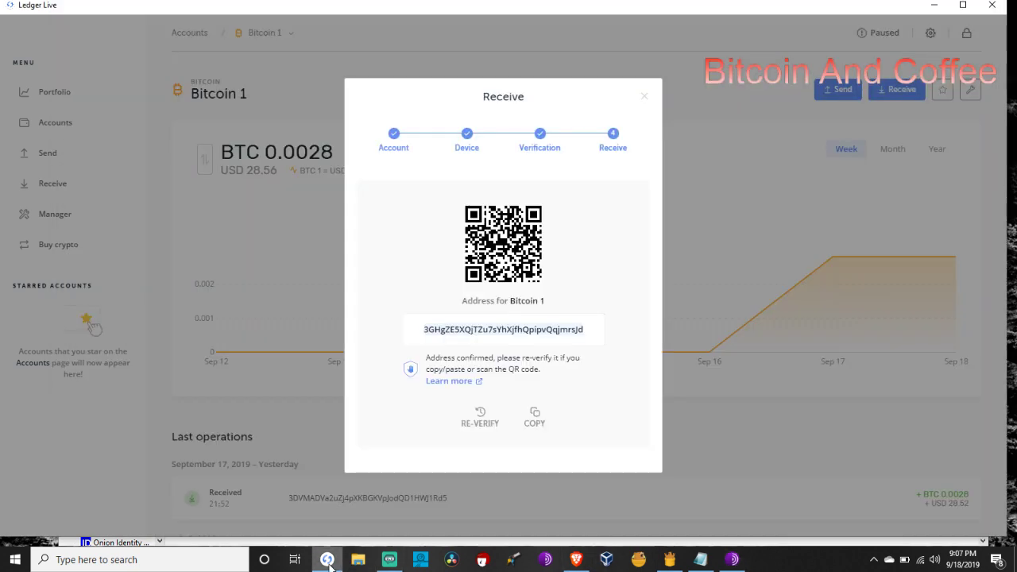
pyautogui.click(249, 269)
pyautogui.click(64, 129)
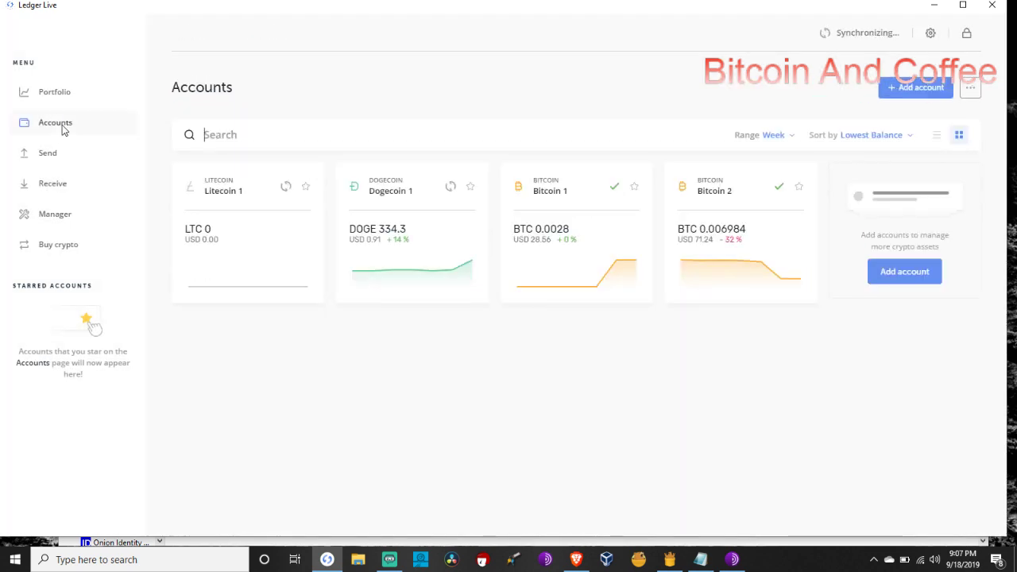
pyautogui.click(713, 238)
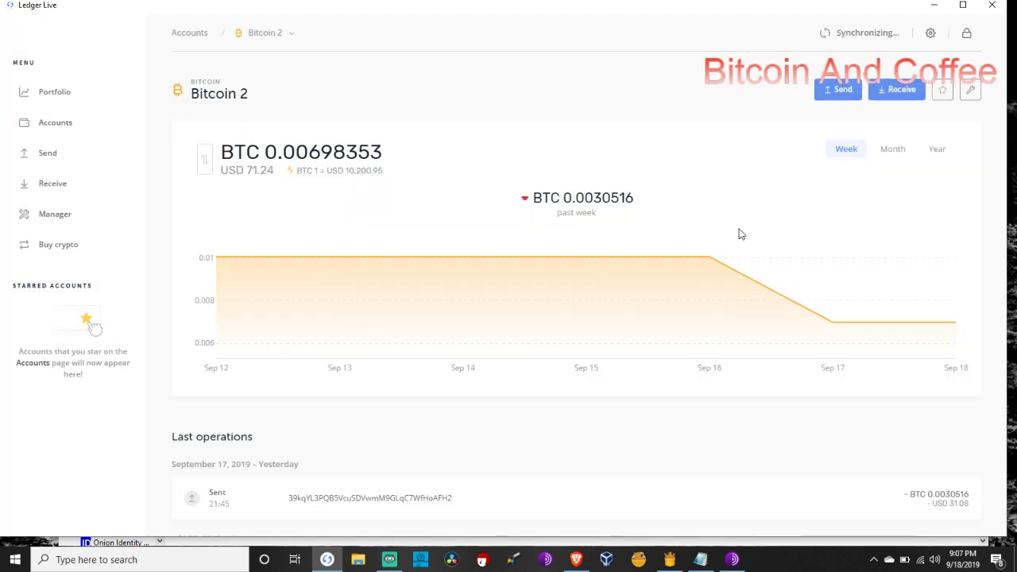
pyautogui.click(839, 90)
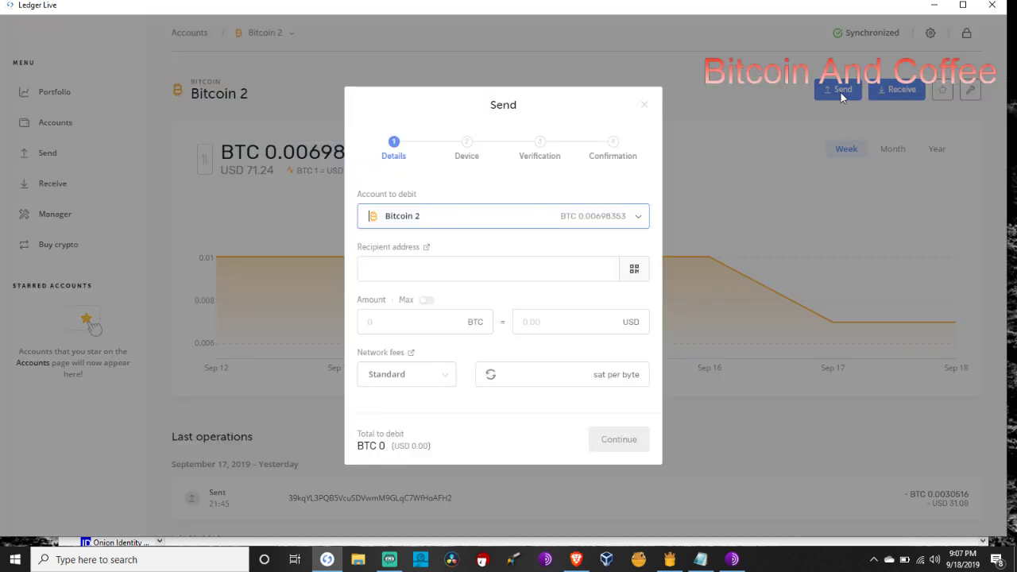
pyautogui.click(479, 276)
pyautogui.hotkey('ctrl', 'v')
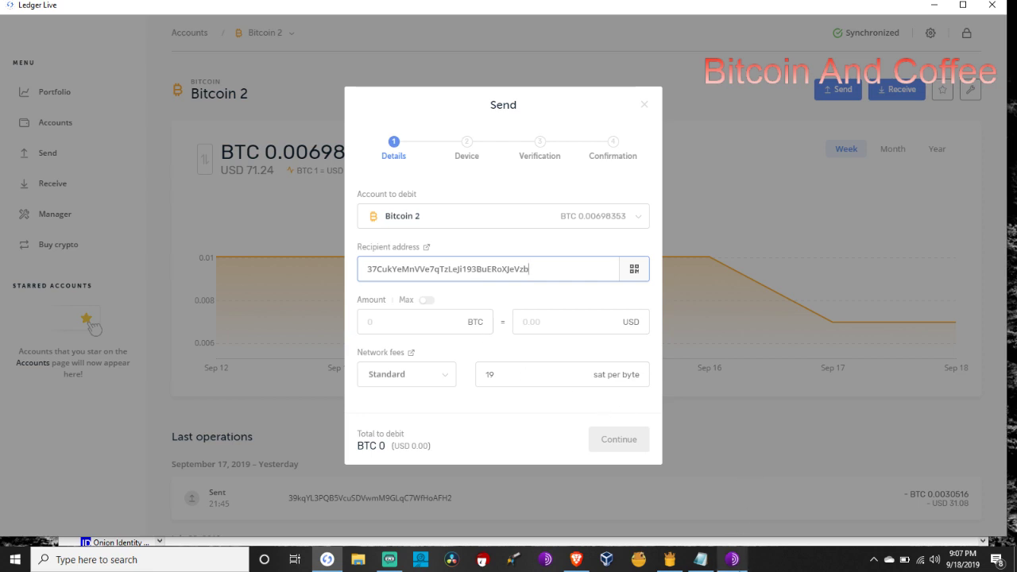
pyautogui.moveTo(738, 561)
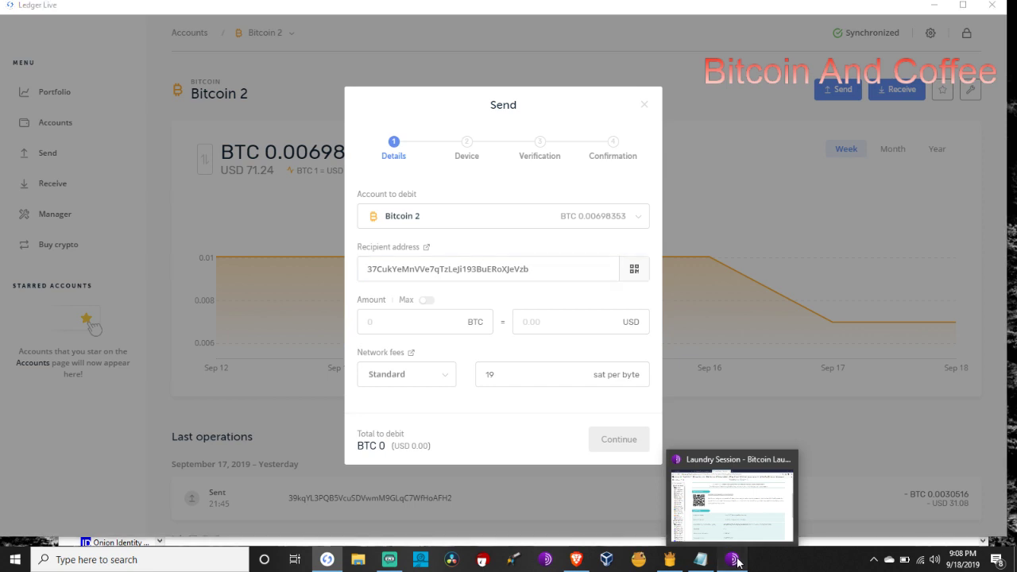
pyautogui.click(738, 561)
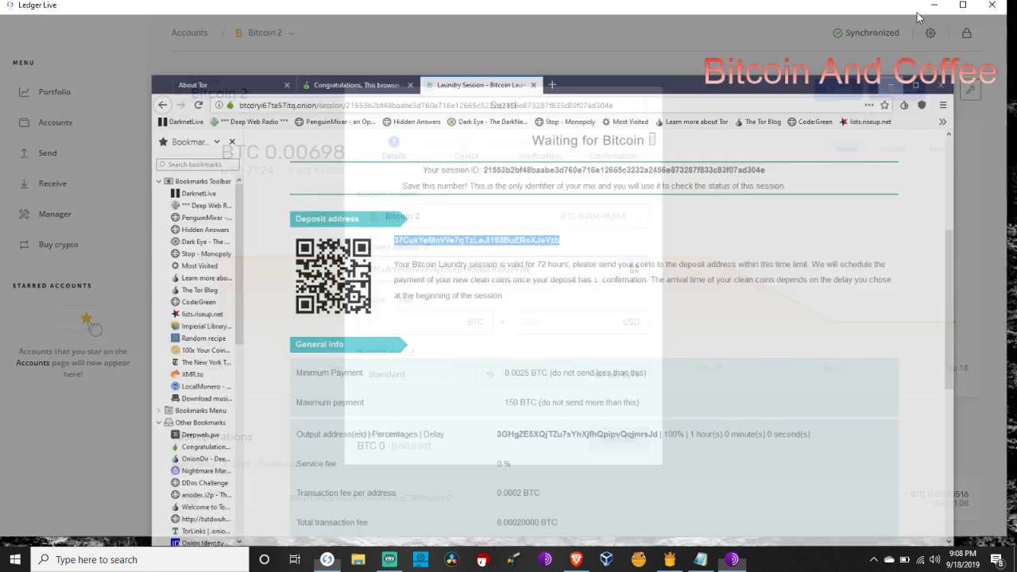
pyautogui.click(915, 12)
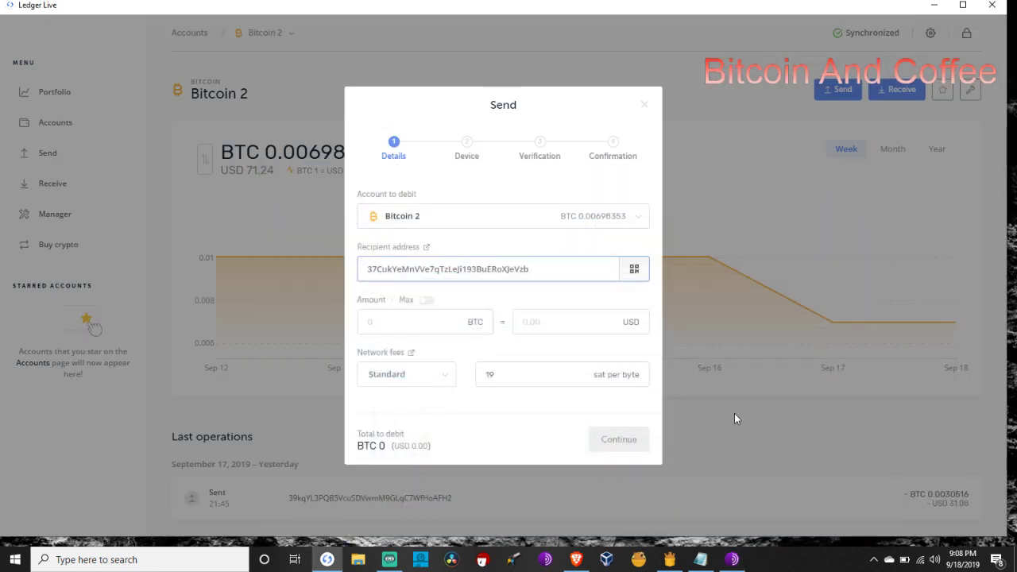
# - Set the send amount to the maximum and the network fee to 17 sat per byte
pyautogui.click(423, 301)
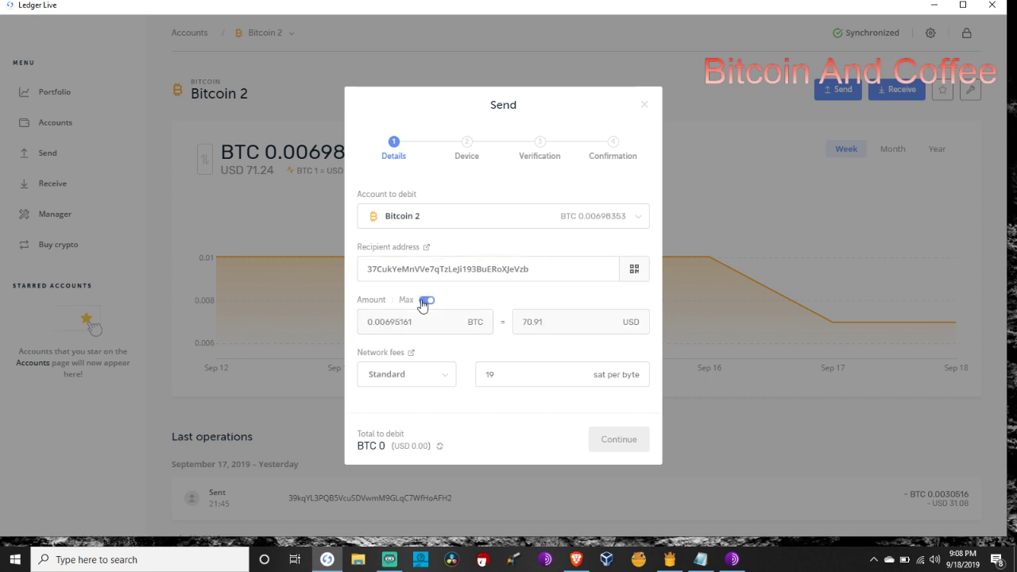
pyautogui.click(497, 374)
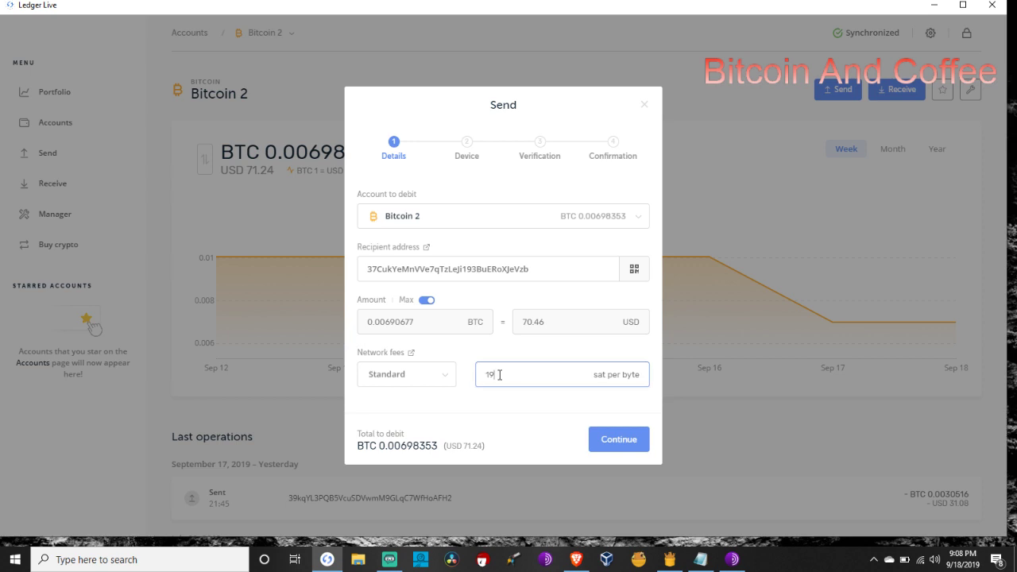
pyautogui.press('BackSpace')
pyautogui.write('7')
pyautogui.click(479, 415)
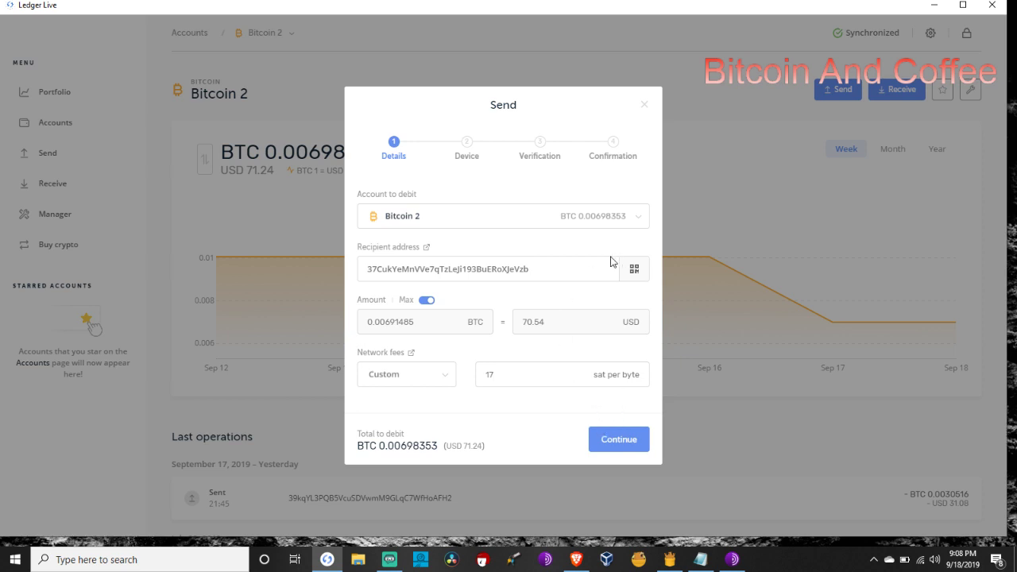
# - Send the maximum Bitcoin 2 balance to the laundry deposit address and review the transaction's operation details
pyautogui.click(588, 272)
pyautogui.click(565, 320)
pyautogui.click(612, 446)
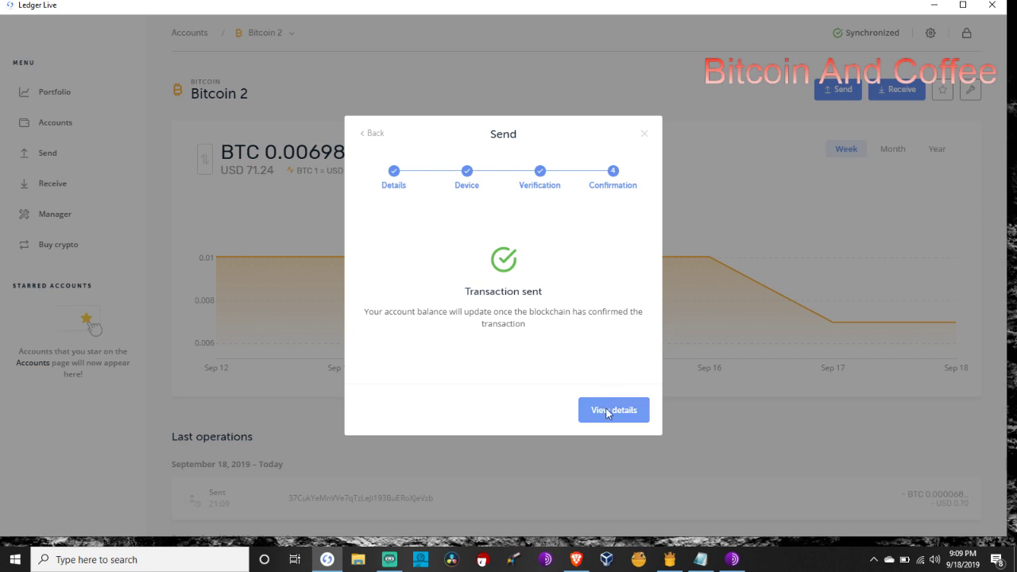
pyautogui.click(607, 410)
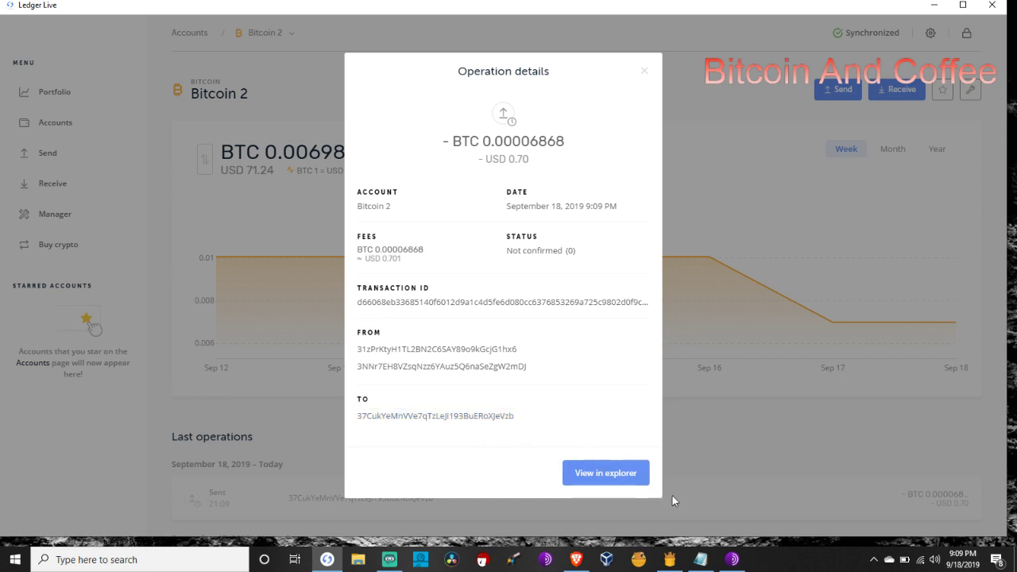
pyautogui.click(617, 473)
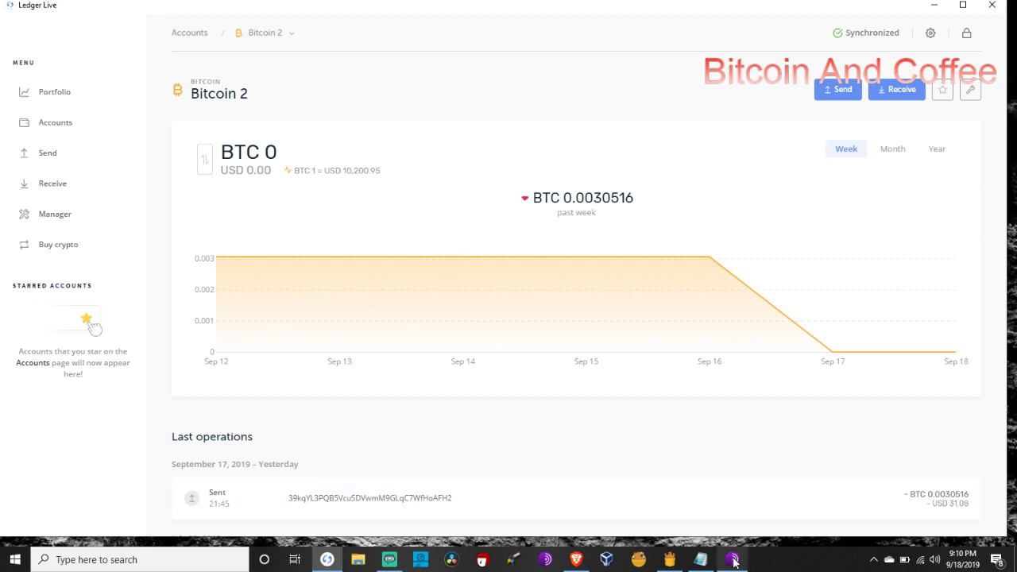
# - Switch to Tor Browser, reload the laundry session page and check the session status and input payments
pyautogui.click(576, 560)
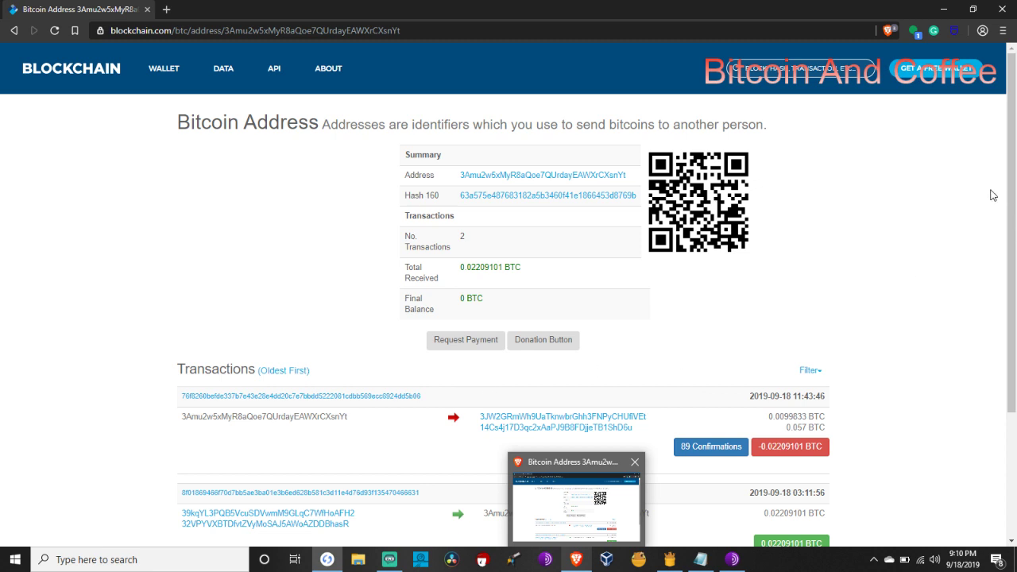
pyautogui.click(945, 11)
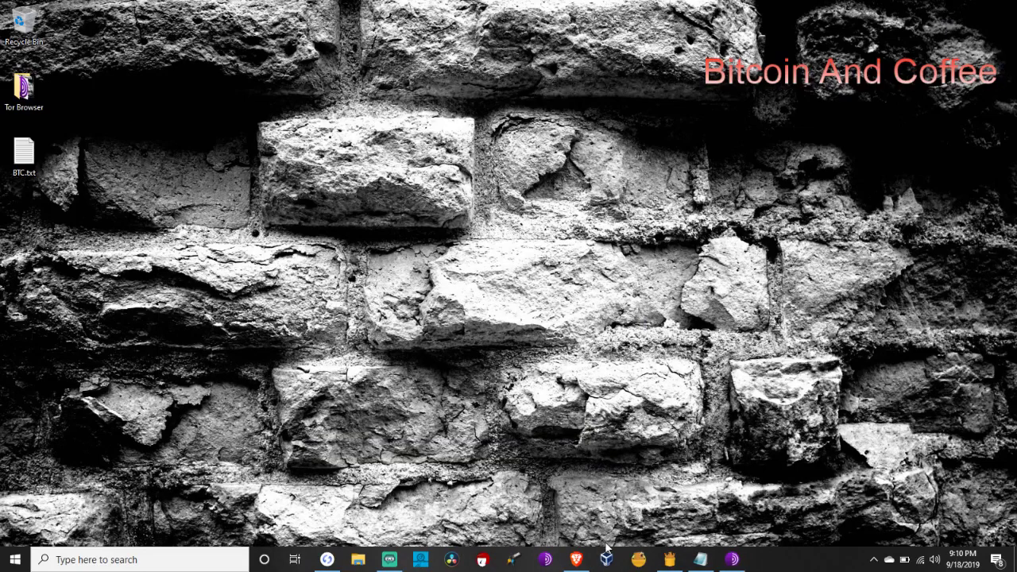
pyautogui.click(732, 560)
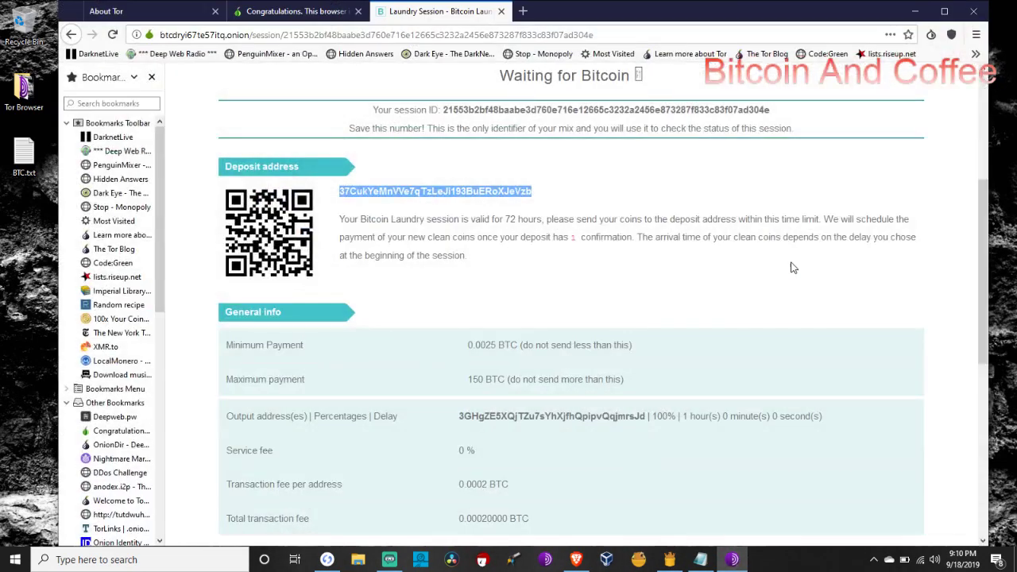
pyautogui.click(112, 34)
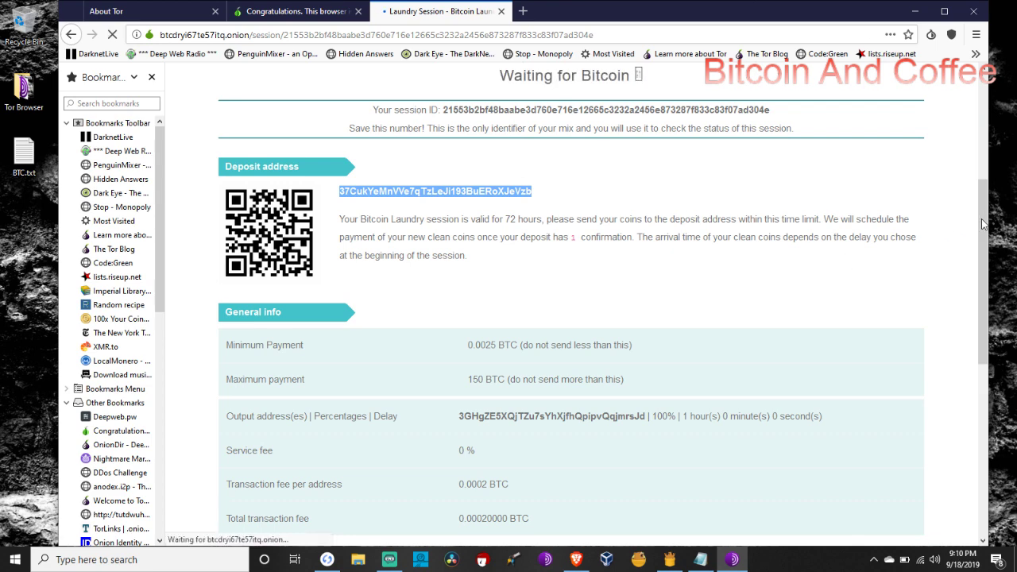
pyautogui.scroll(-3, 977, 283)
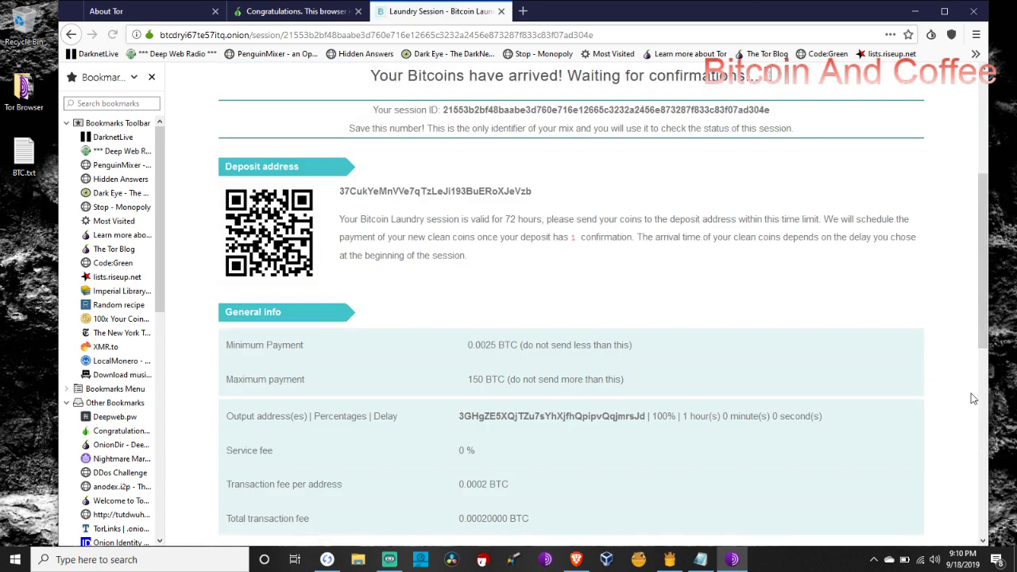
pyautogui.moveTo(979, 332); pyautogui.dragTo(994, 426)
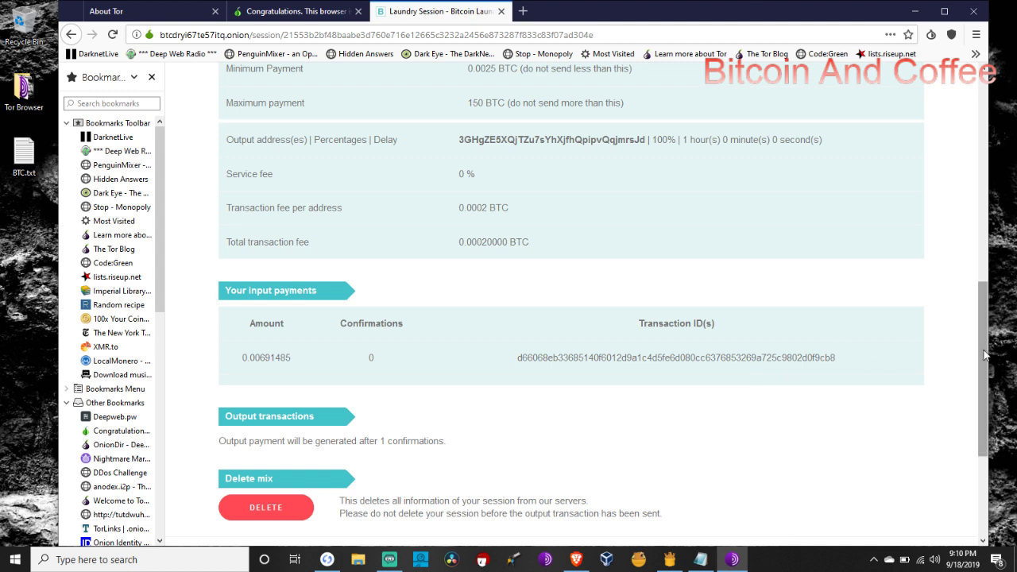
pyautogui.moveTo(984, 355); pyautogui.dragTo(989, 143)
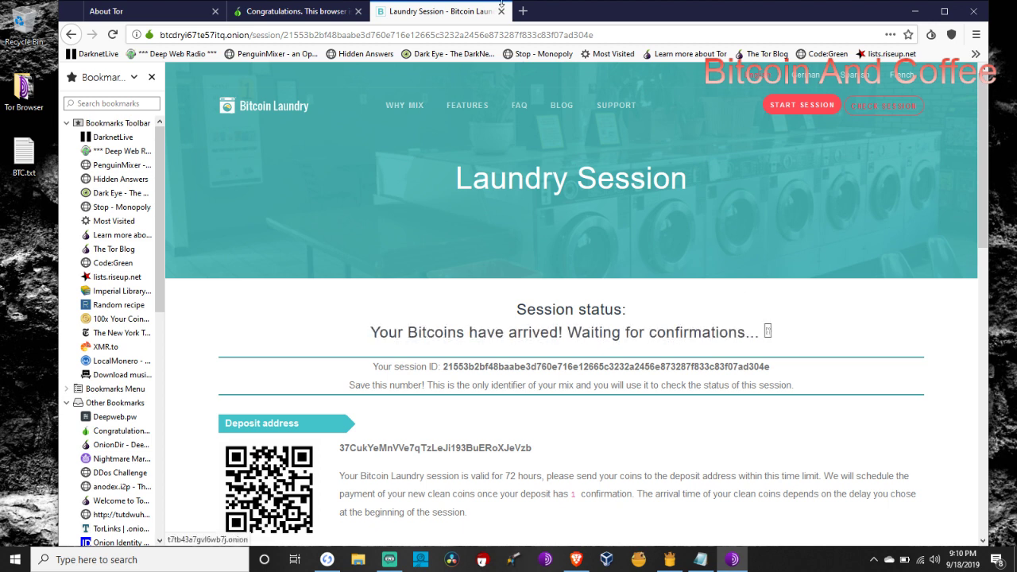
# - Close Tor Browser, save BTC.txt in Notepad and close it
pyautogui.click(973, 11)
pyautogui.click(494, 303)
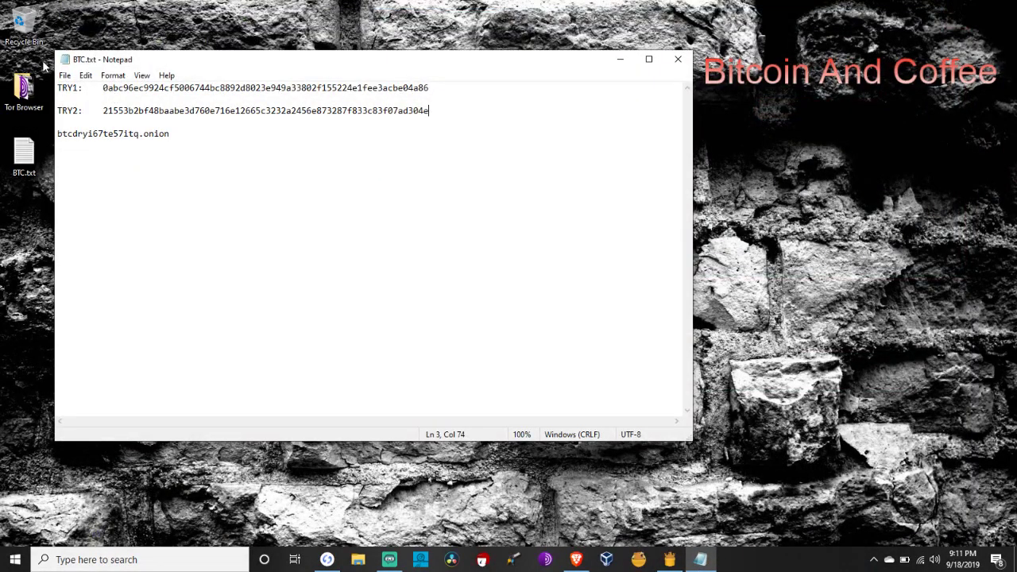
pyautogui.click(64, 75)
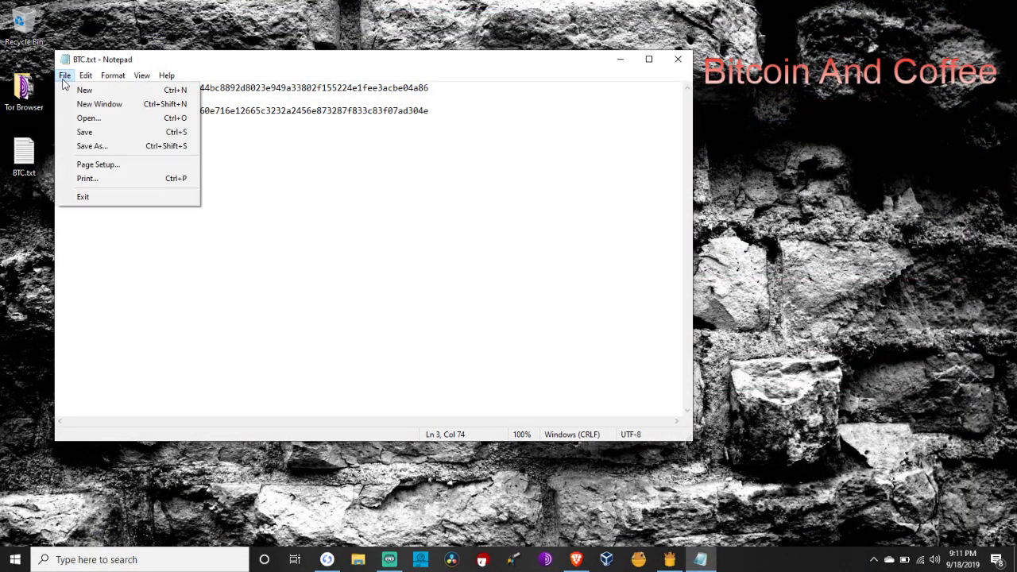
pyautogui.click(84, 133)
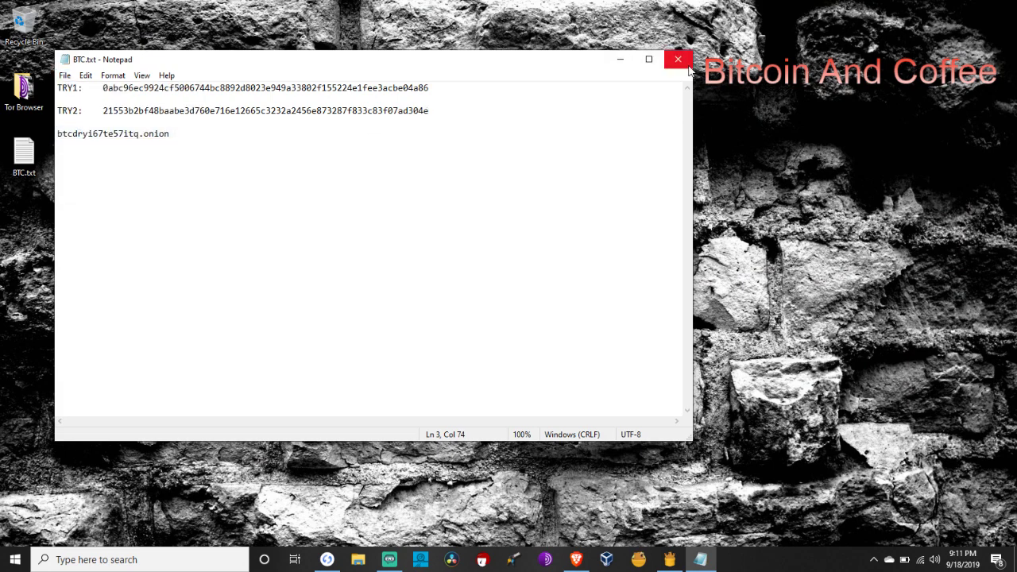
pyautogui.click(677, 59)
# - Turn off the VPN connection to Canada, and close the VPN and Brave windows
pyautogui.click(669, 559)
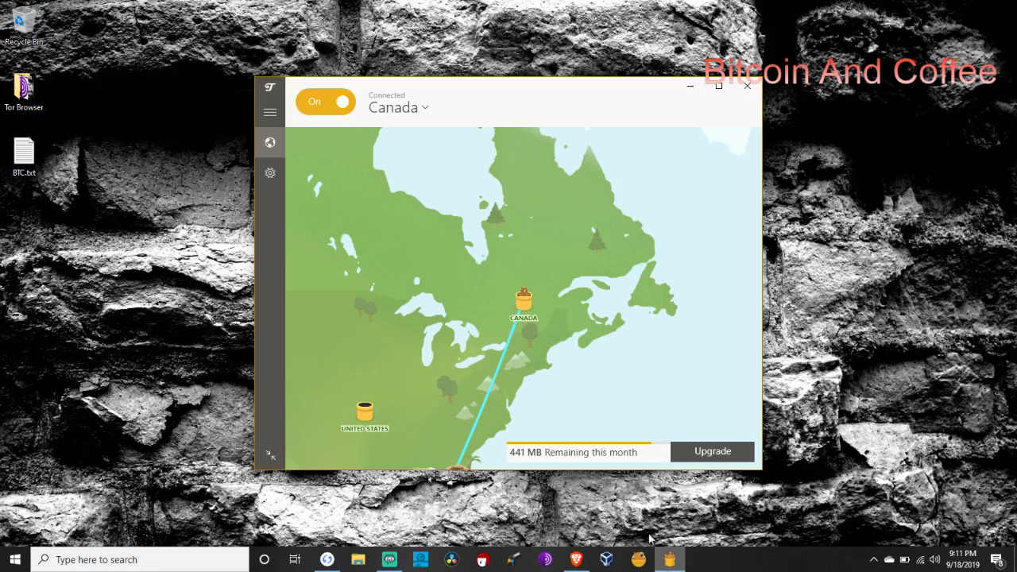
pyautogui.click(337, 106)
pyautogui.click(749, 88)
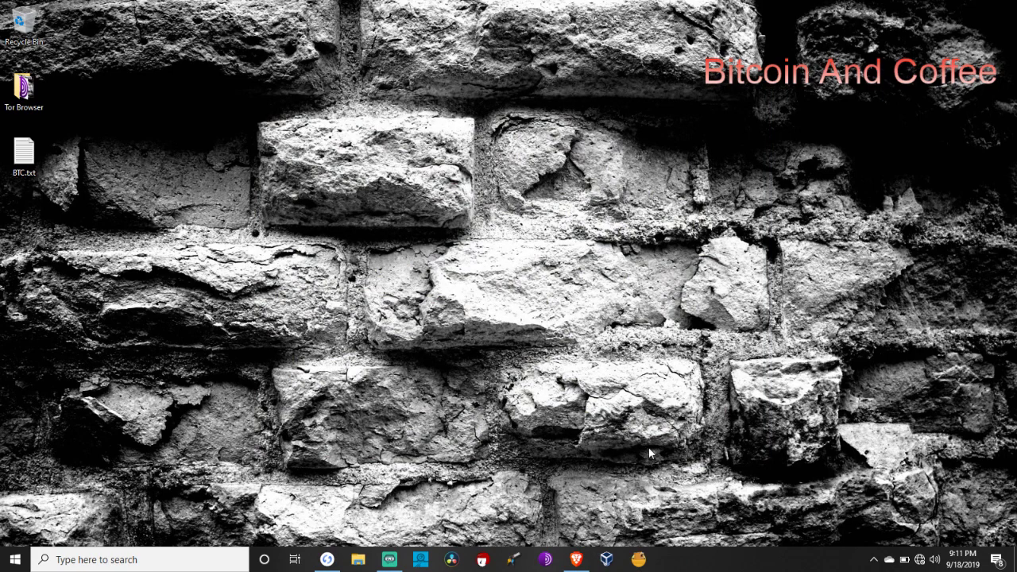
pyautogui.click(577, 561)
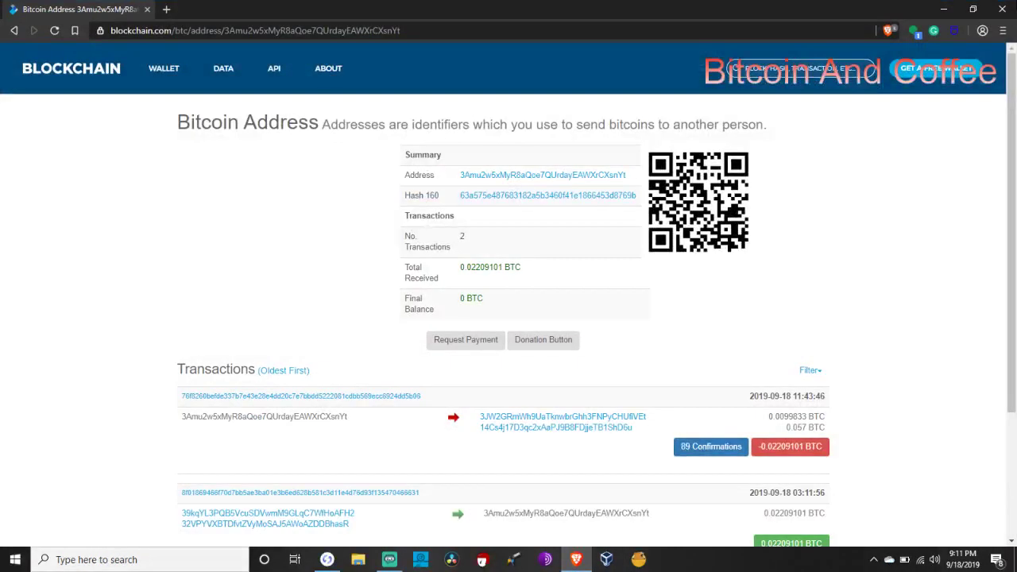
pyautogui.click(1012, 7)
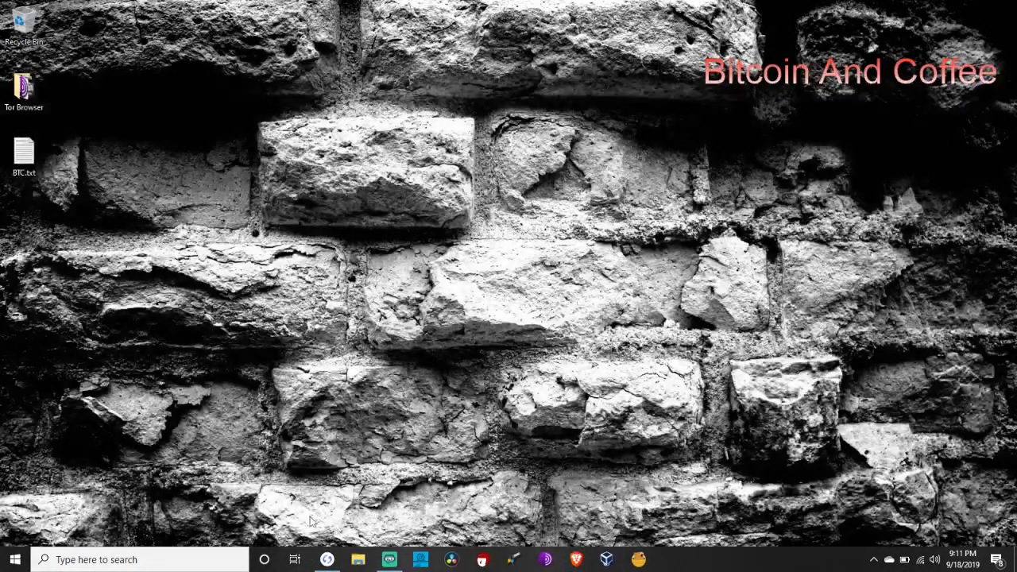
# - Switch to Ledger Live, open Bitcoin 1's received operation in the block explorer and examine the transaction's inputs and outputs
pyautogui.click(327, 560)
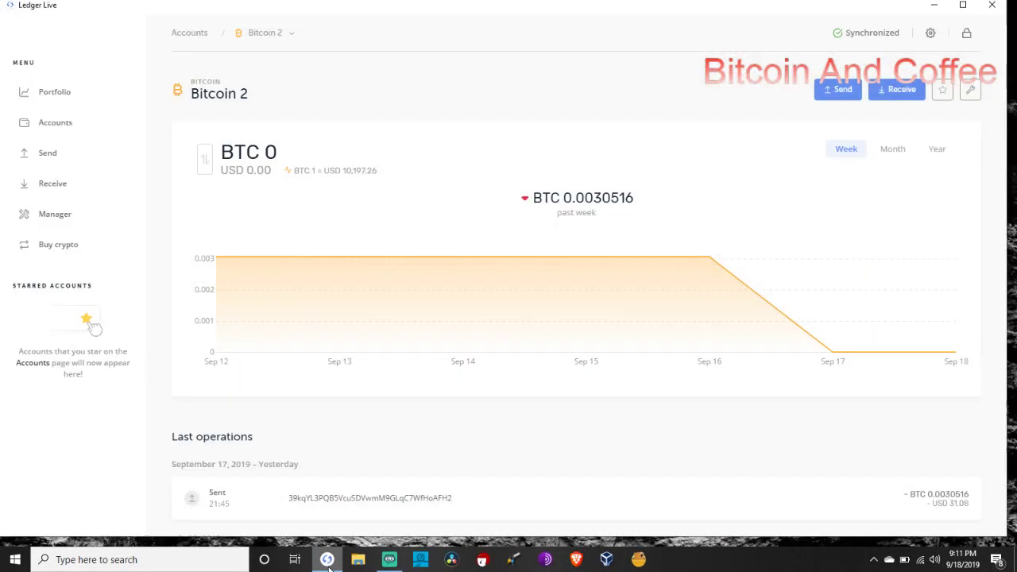
pyautogui.click(43, 125)
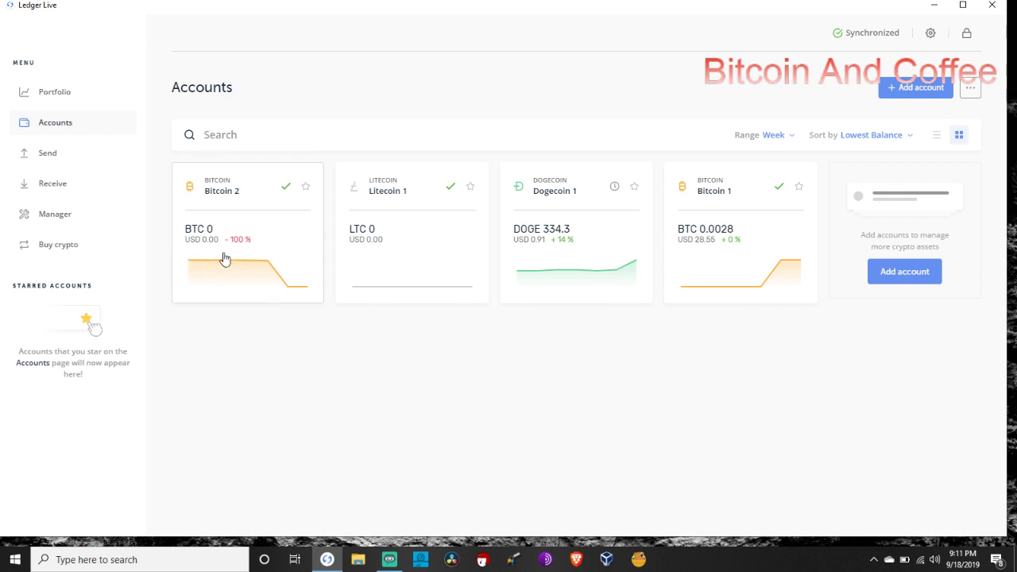
pyautogui.click(756, 262)
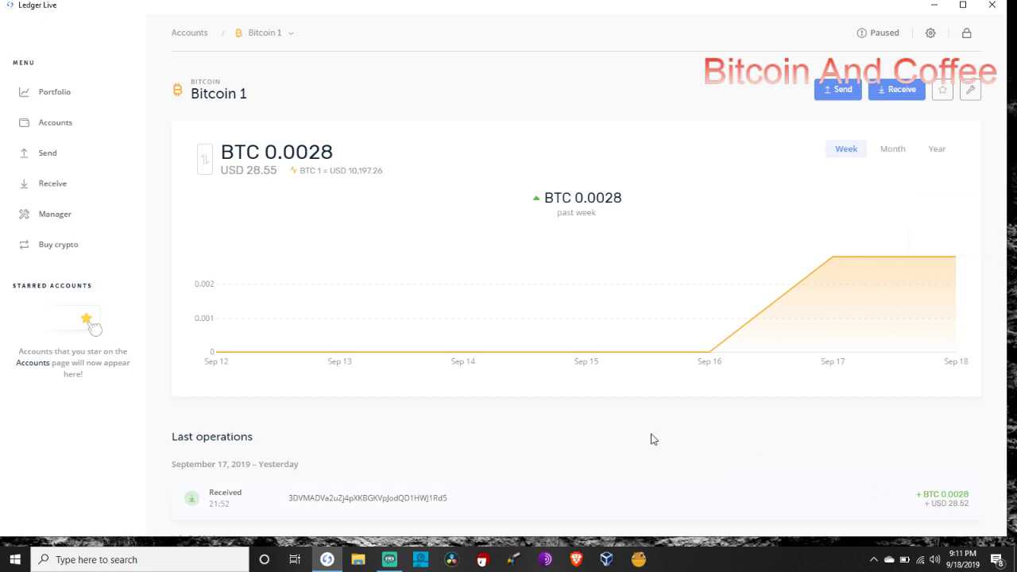
pyautogui.click(390, 505)
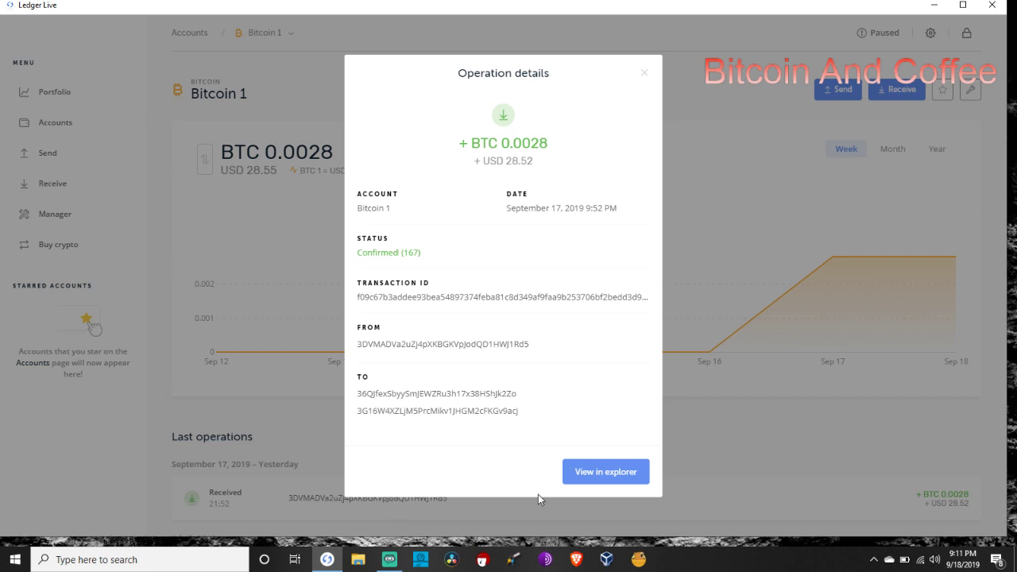
pyautogui.click(613, 481)
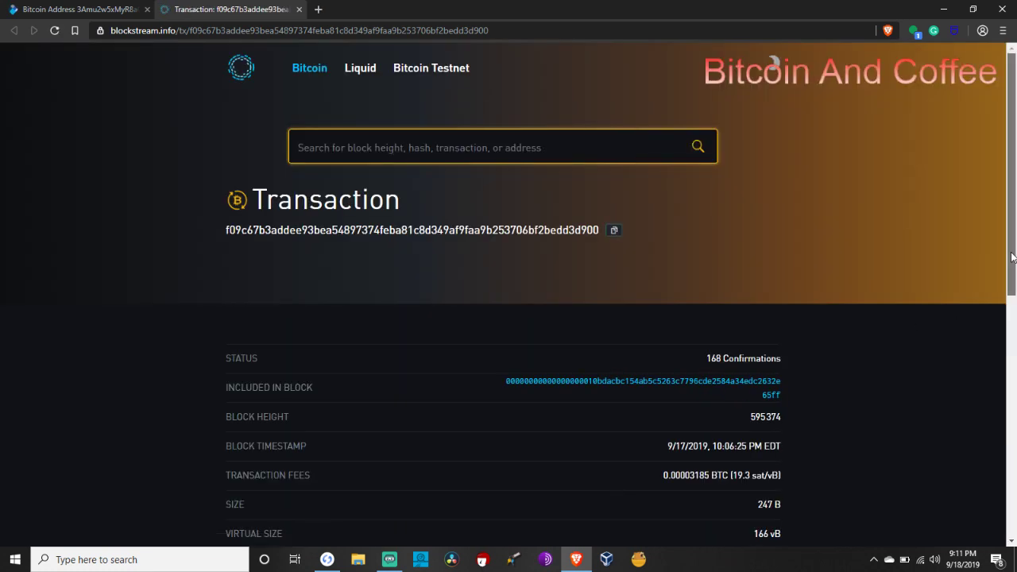
pyautogui.moveTo(1014, 256); pyautogui.dragTo(1015, 499)
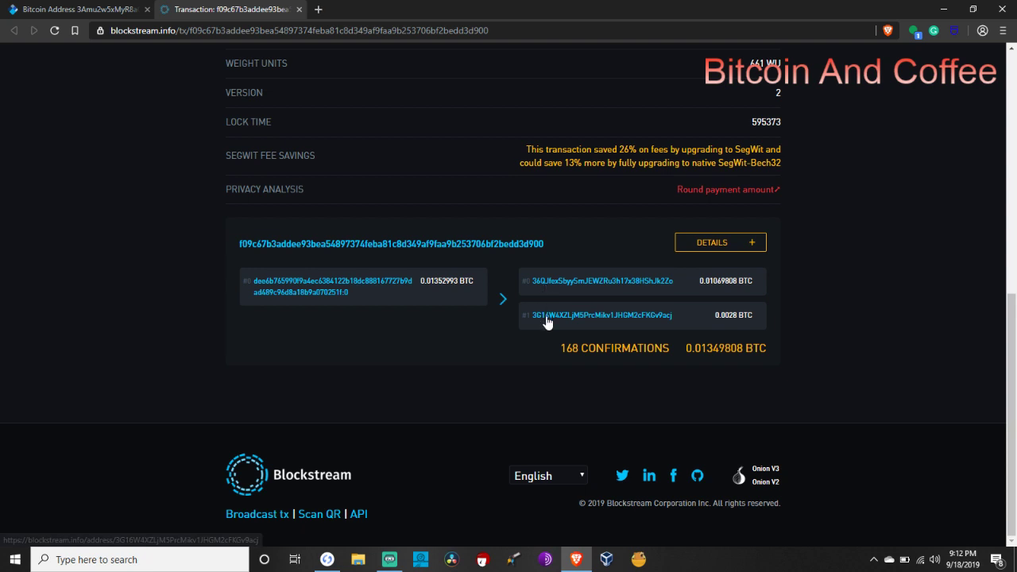
# - Go back through the earlier blockchain.com address pages to the original sending address and review its transactions
pyautogui.click(104, 14)
pyautogui.click(14, 31)
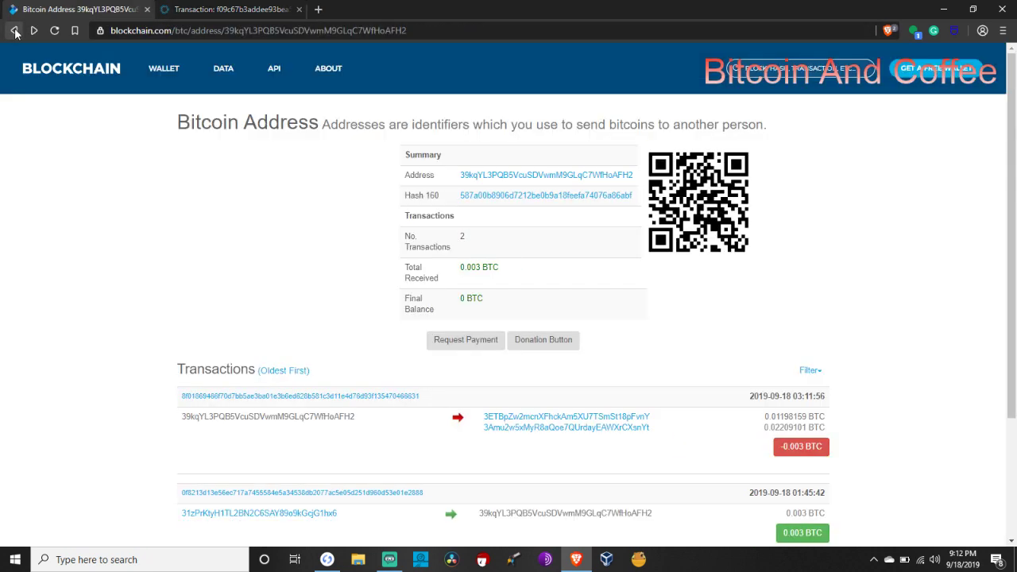
pyautogui.click(14, 31)
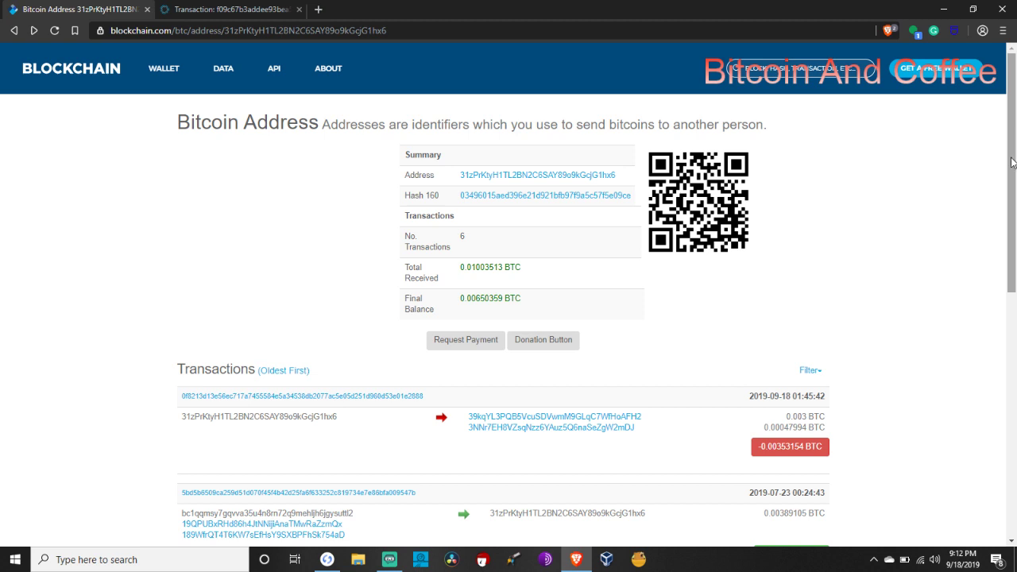
pyautogui.moveTo(1013, 163); pyautogui.dragTo(1003, 95)
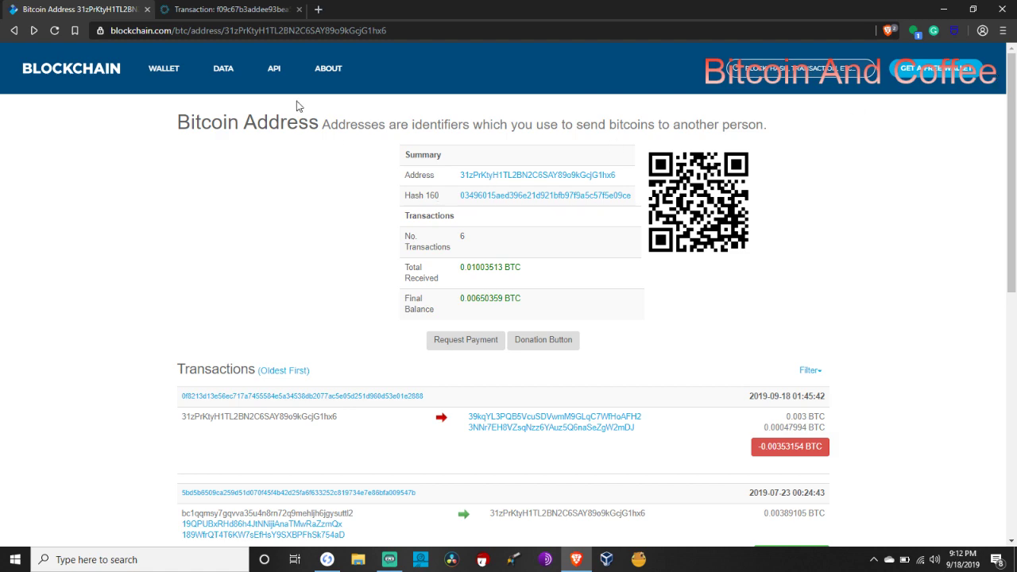
# - Return to the received Blockstream transaction and trace its inputs back through three earlier transactions
pyautogui.click(257, 8)
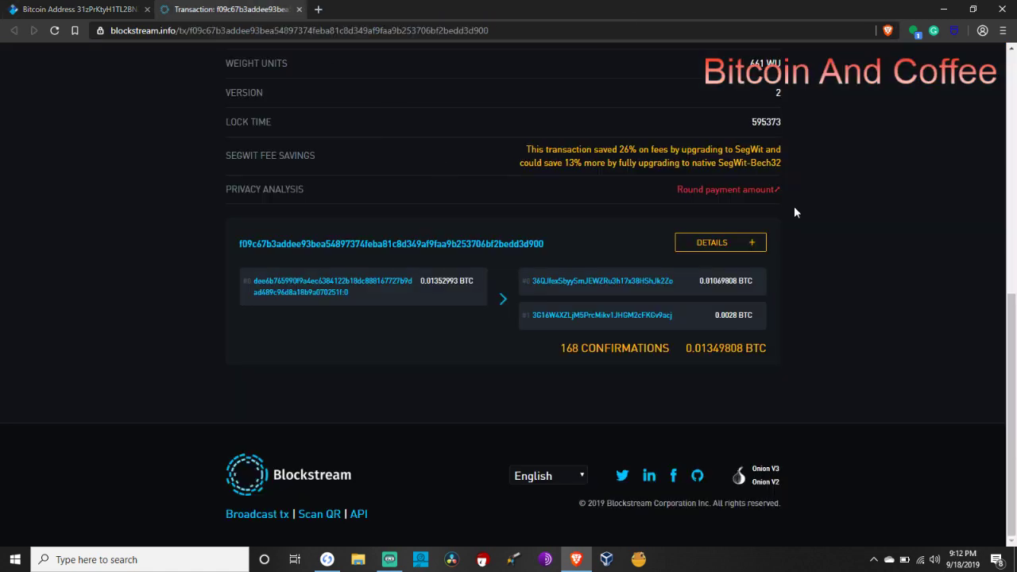
pyautogui.moveTo(1015, 367); pyautogui.dragTo(1015, 256)
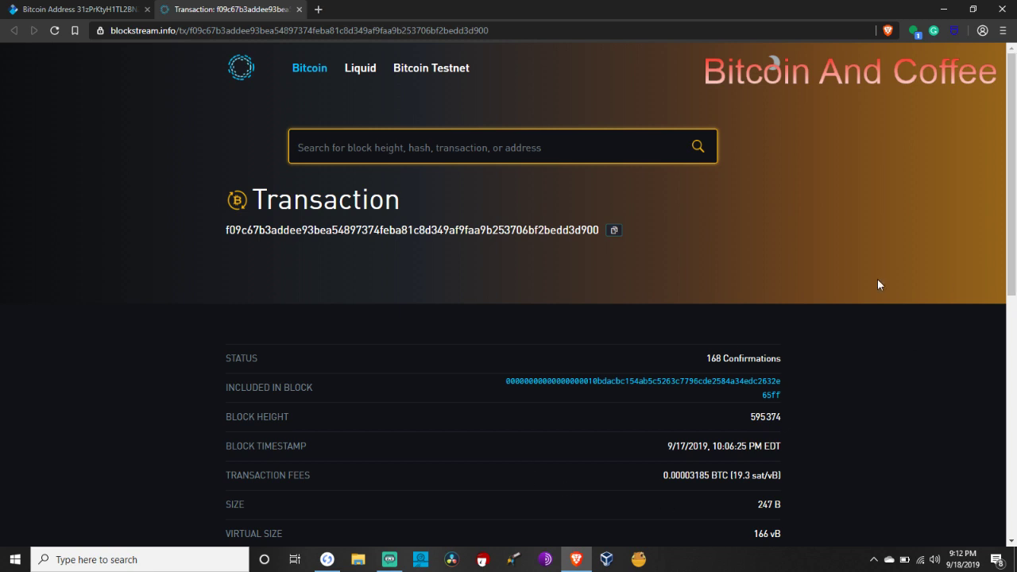
pyautogui.click(1012, 378)
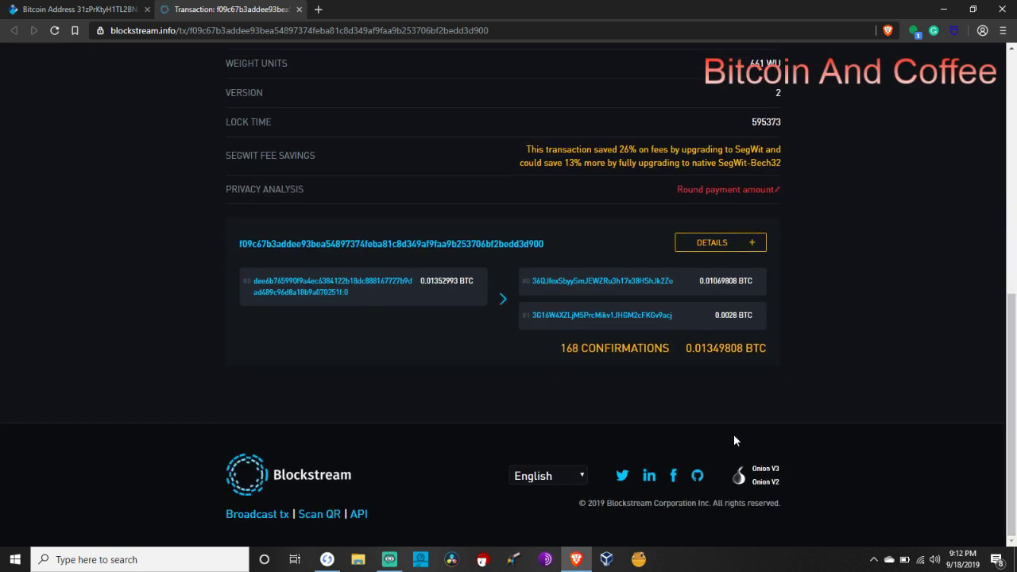
pyautogui.click(317, 294)
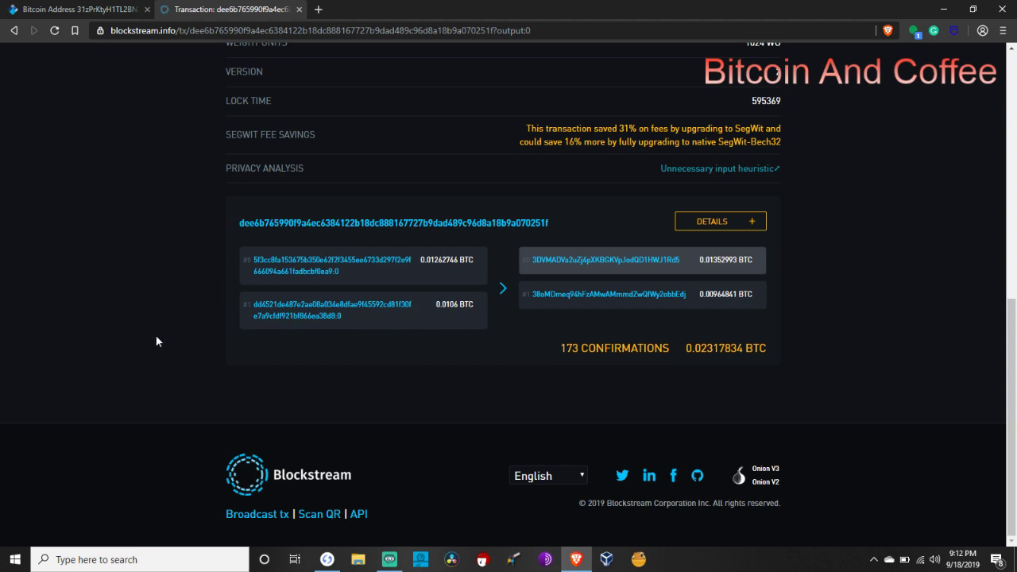
pyautogui.click(323, 307)
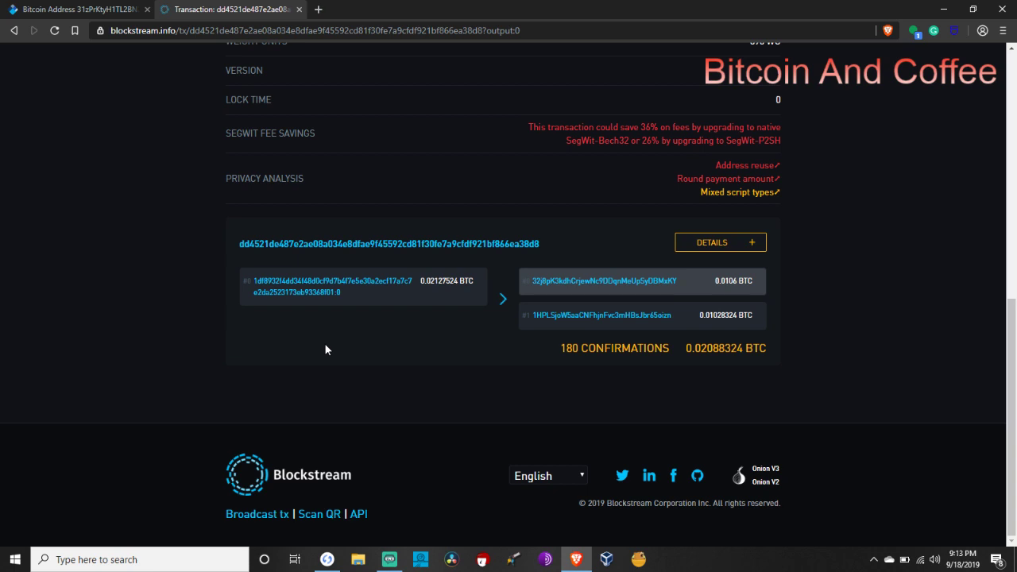
pyautogui.click(319, 293)
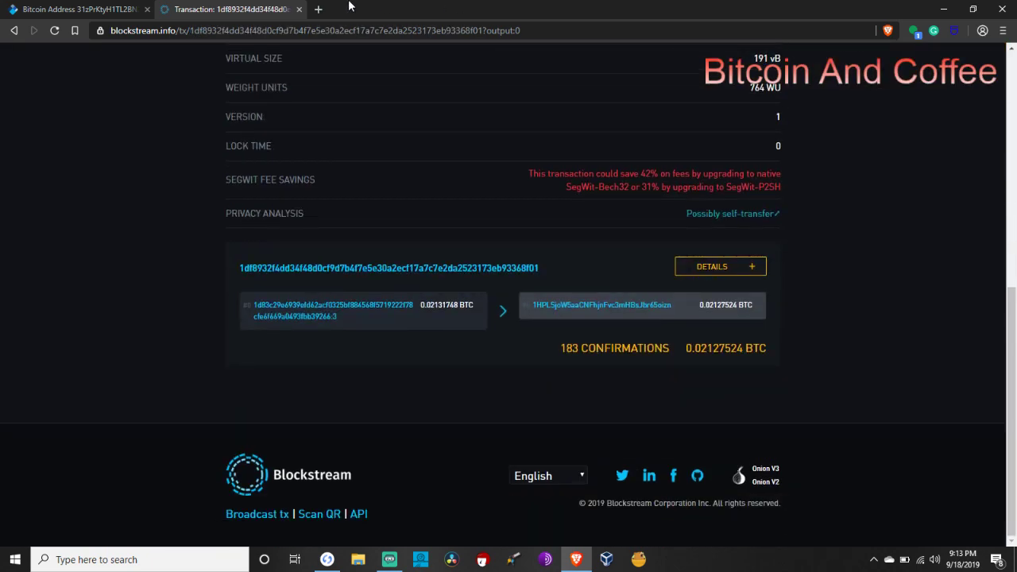
# - Close both block explorer pages and the Bitcoin 1 operation details in Ledger Live
pyautogui.click(299, 8)
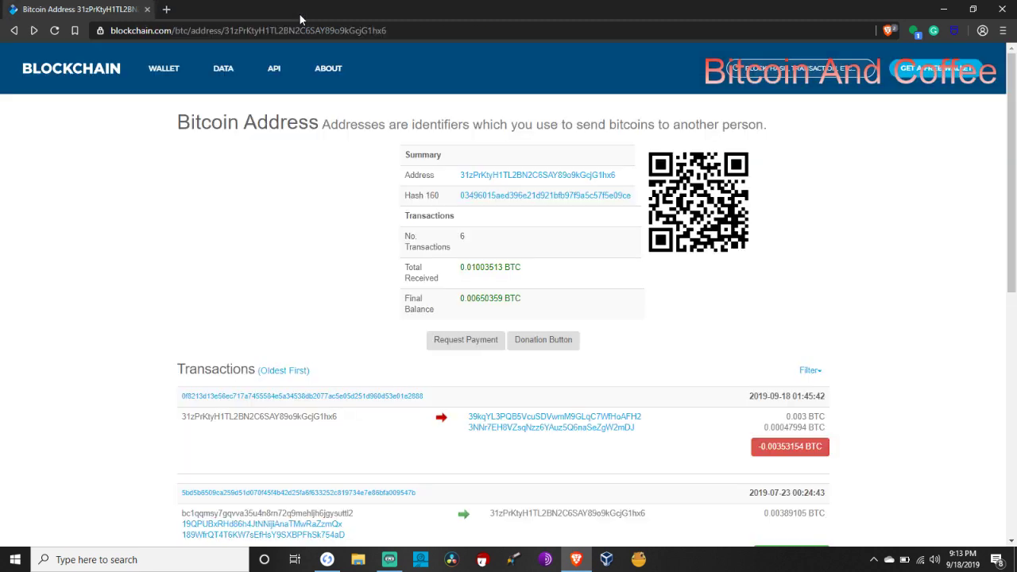
pyautogui.click(147, 11)
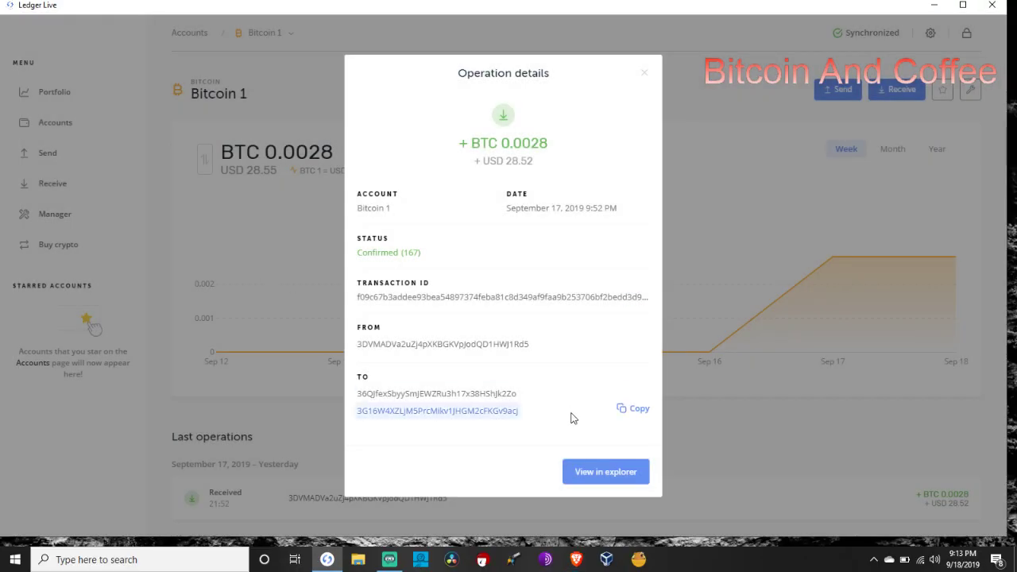
pyautogui.click(645, 73)
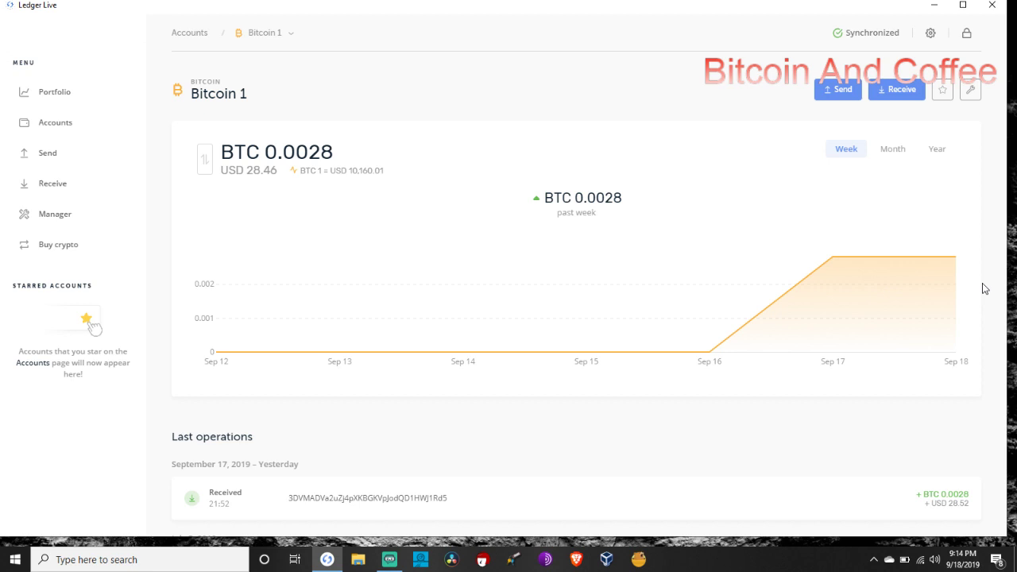
# - Check the accounts overview, close Ledger Live and switch to Streamlabs OBS
pyautogui.click(53, 133)
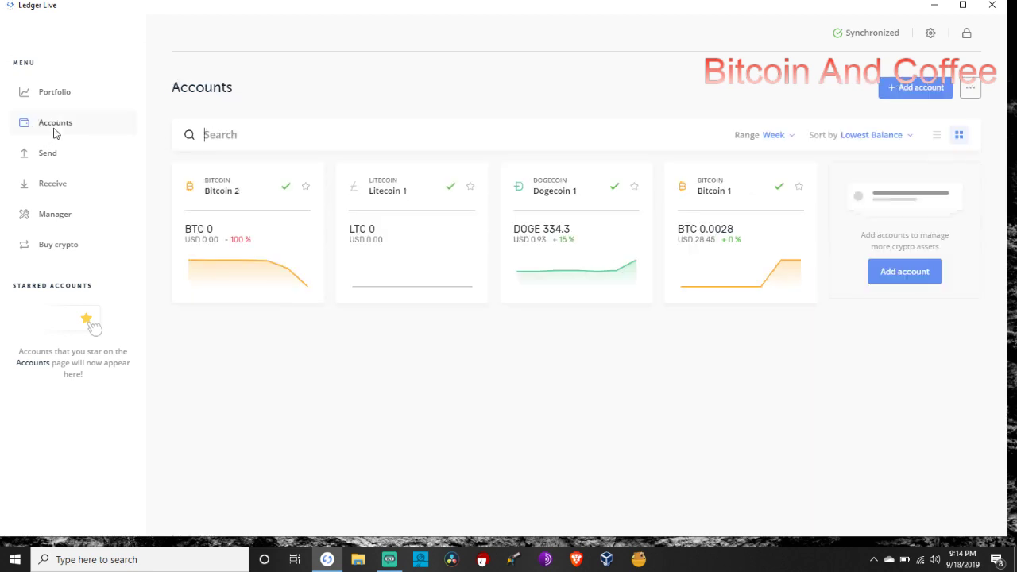
pyautogui.click(998, 7)
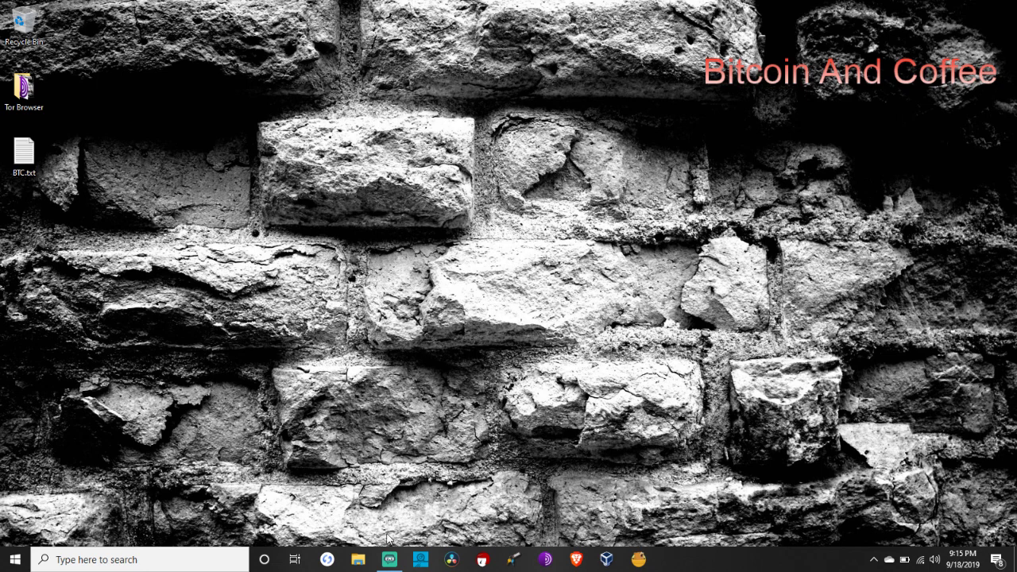
pyautogui.click(394, 562)
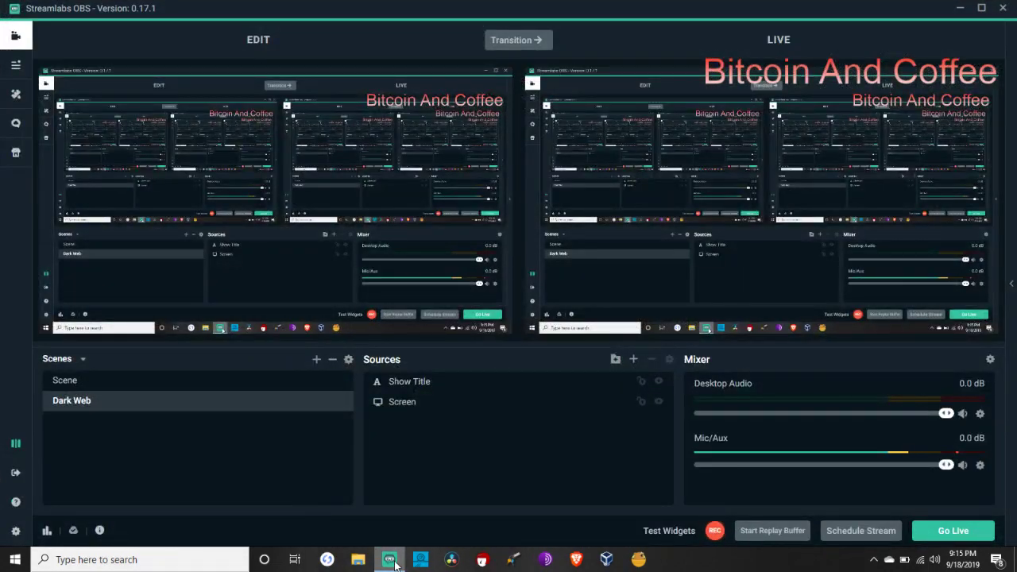